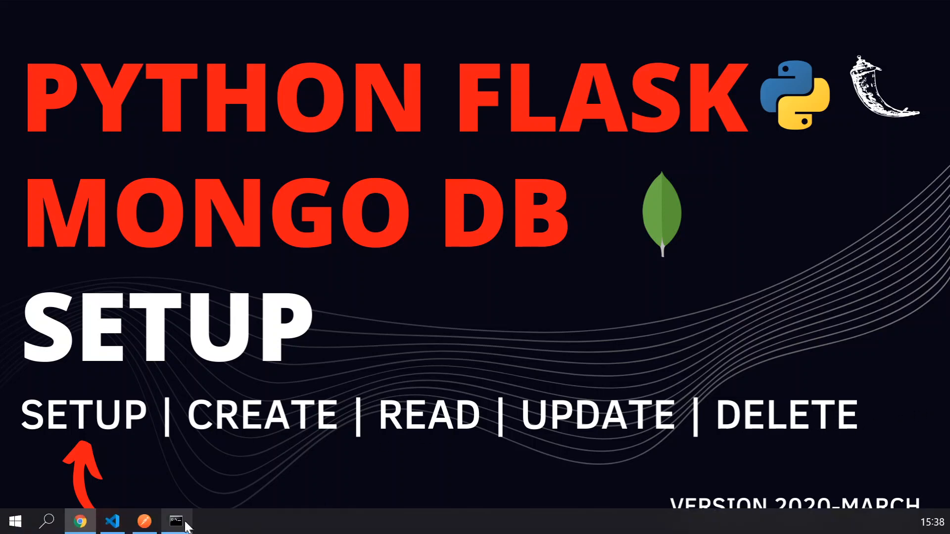
Step: Run py in Command Prompt and see it reported as not recognized
click(178, 522)
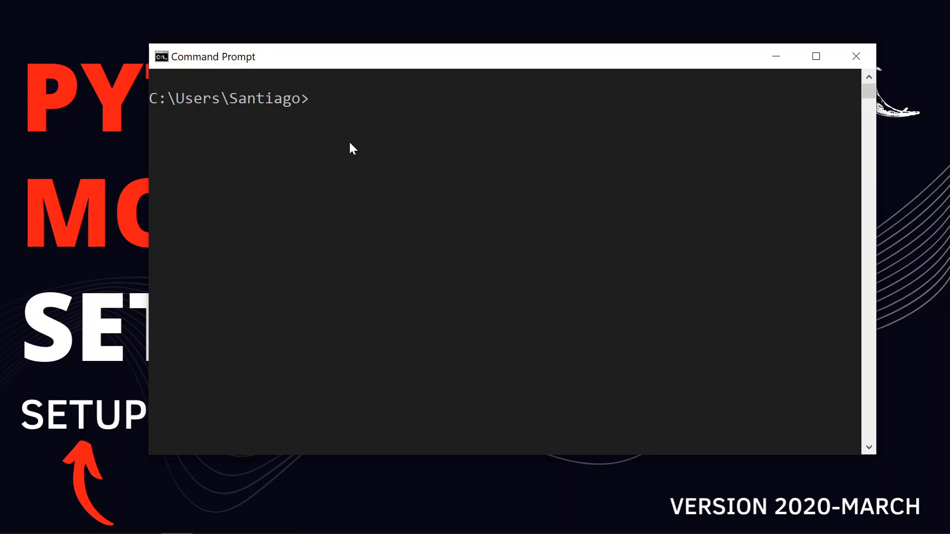
text(py)
key(Return)
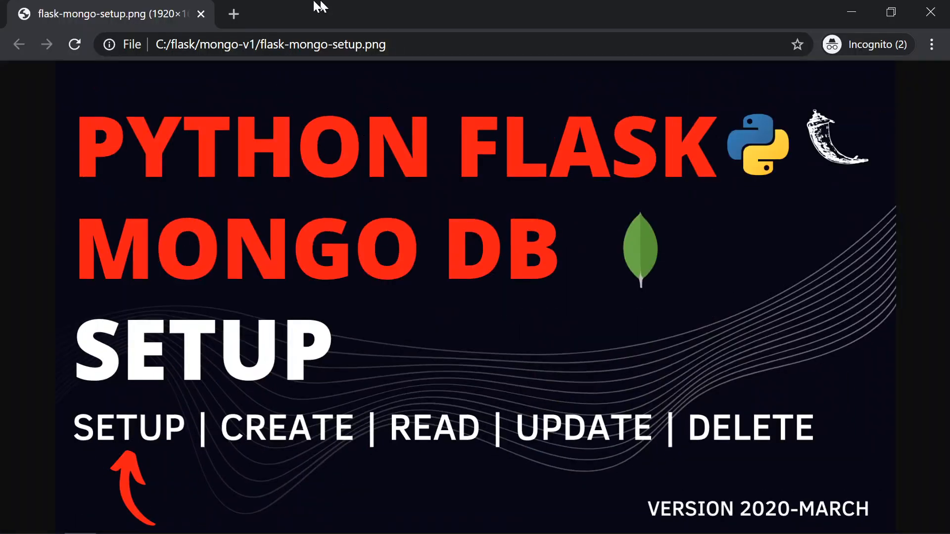
Step: Search for python, go to python.org and download the Python 3.8.2 Windows installer
click(234, 13)
text(pytho)
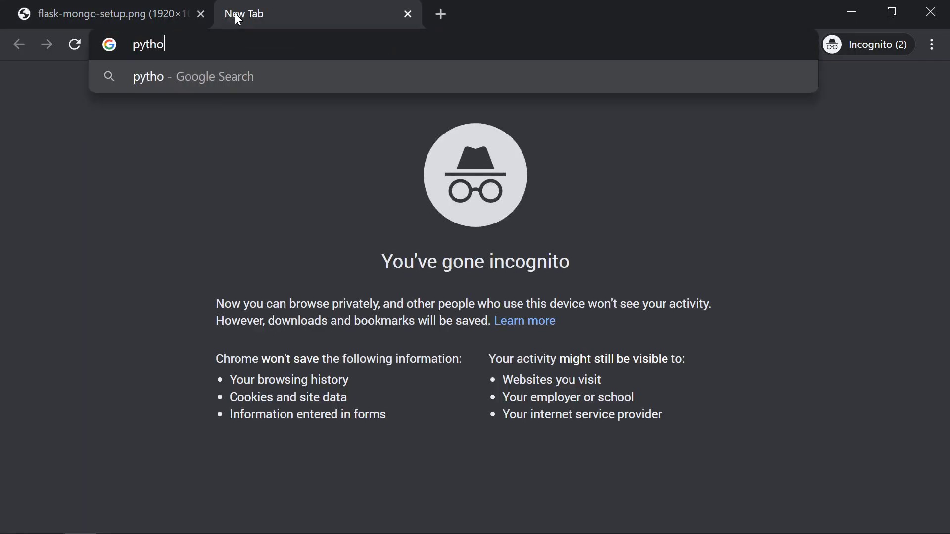
text(n)
key(Return)
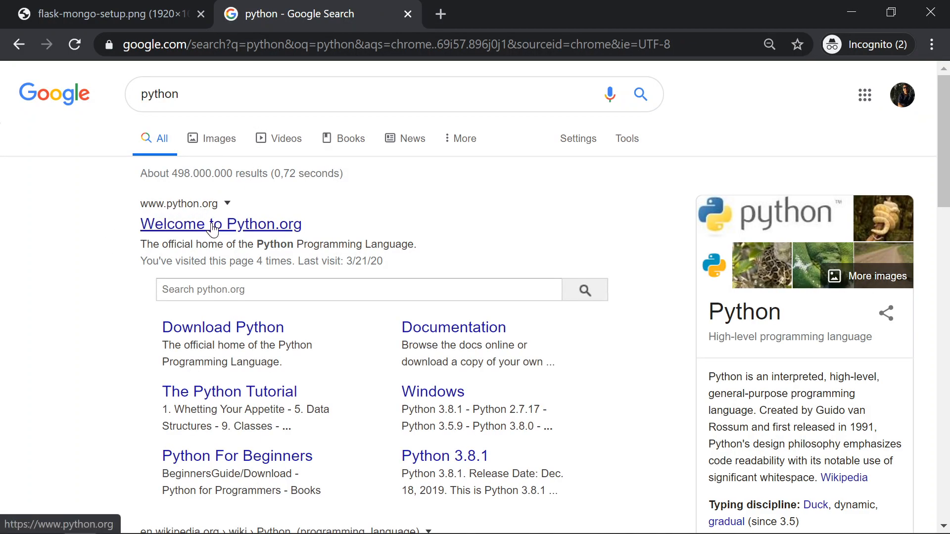
click(214, 224)
mouse_move(229, 225)
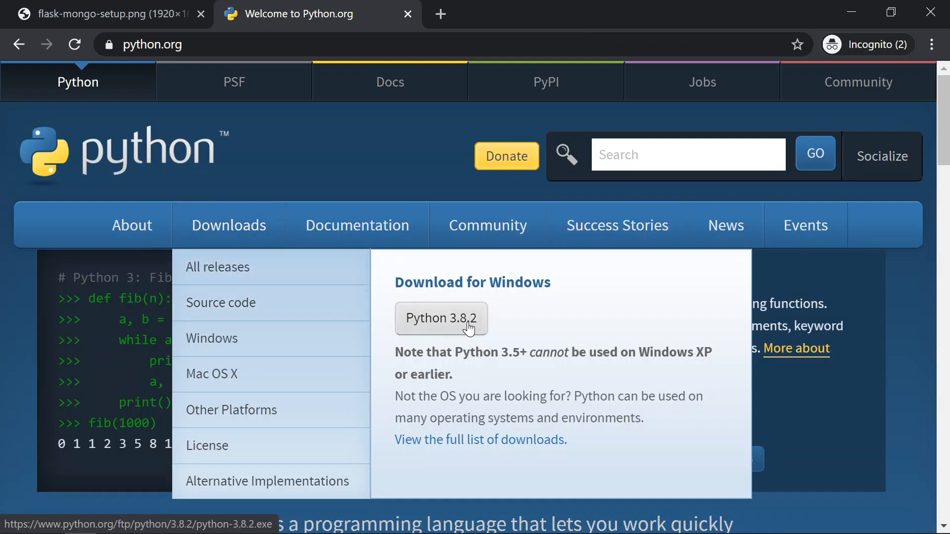
click(453, 324)
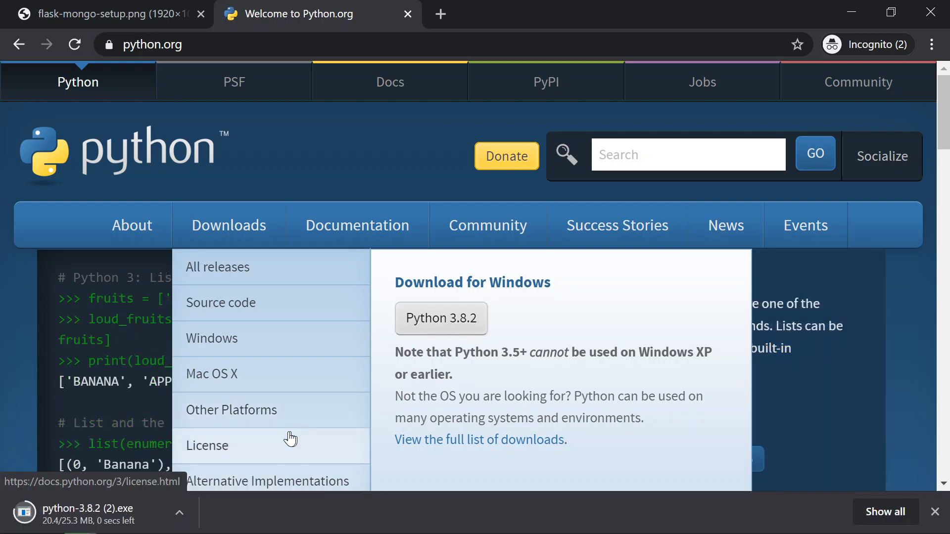
Step: Launch the Python 3.8.2 installer and tick 'Add Python 3.8 to PATH'
click(102, 514)
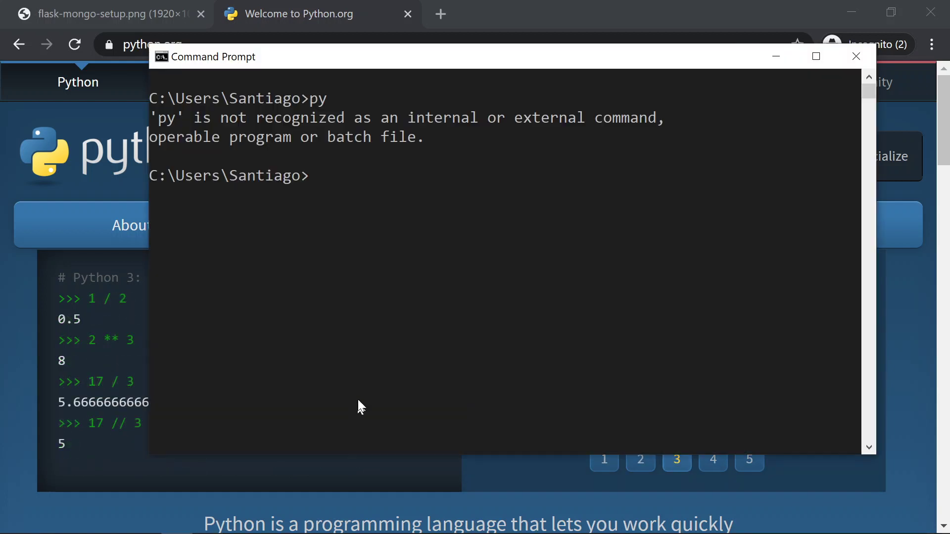
click(371, 263)
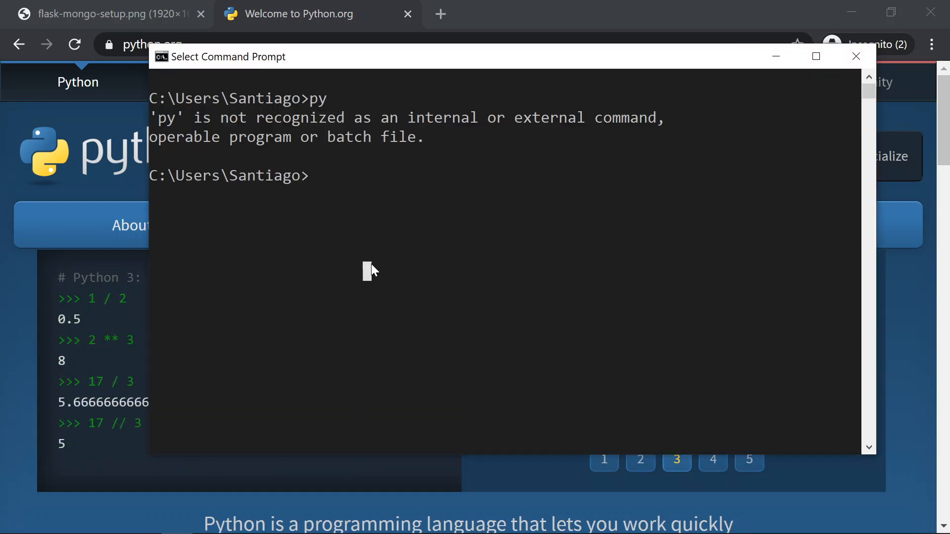
text(py)
key(BackSpace)
key(BackSpace)
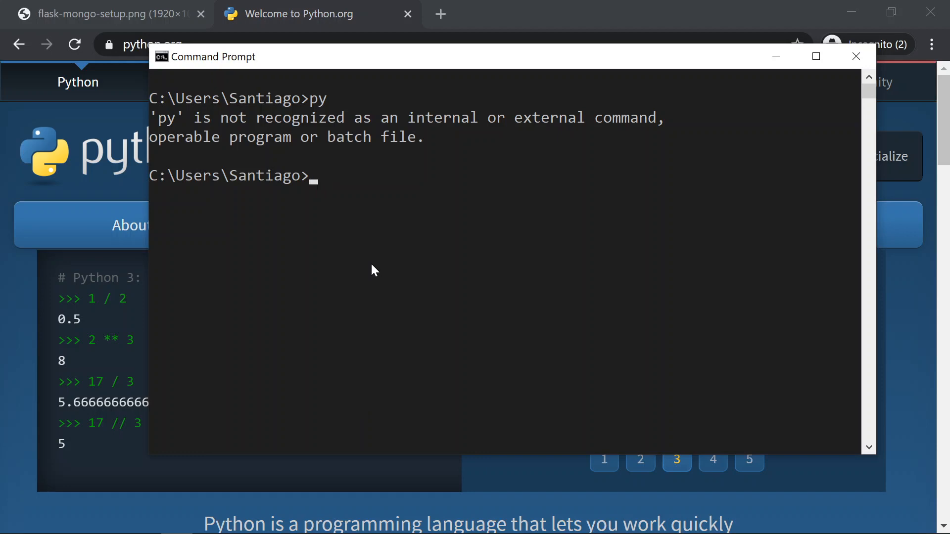
click(310, 14)
mouse_move(390, 82)
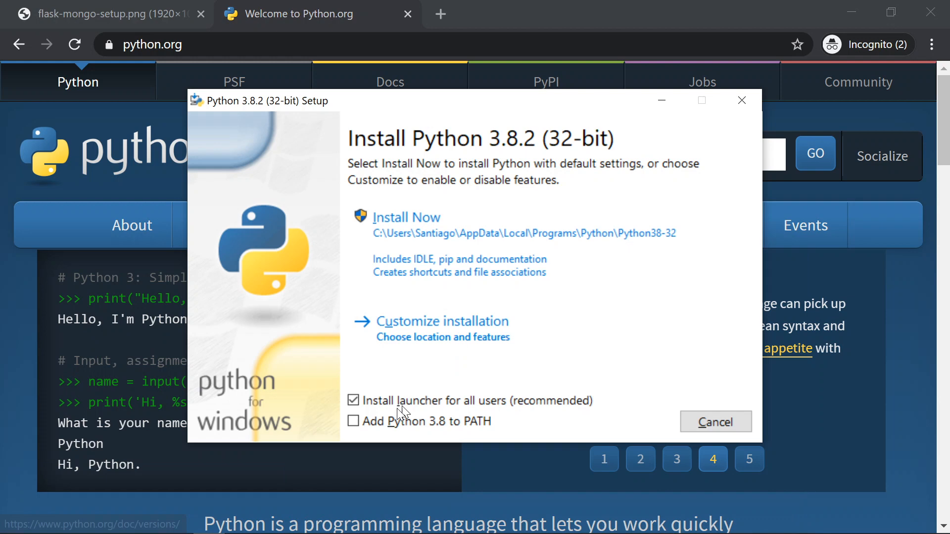
click(354, 422)
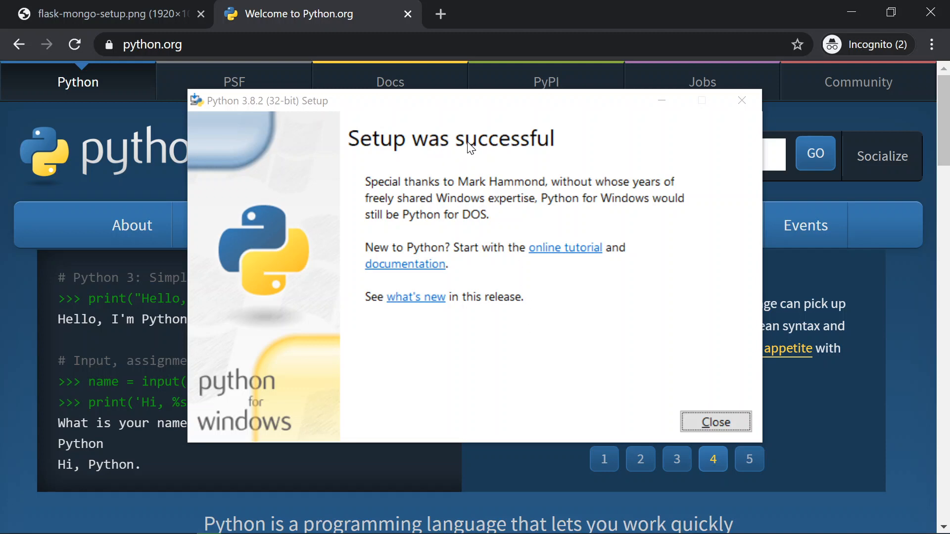
Step: Close the finished setup, run py in Command Prompt and see Python 3.8.2 start
click(707, 422)
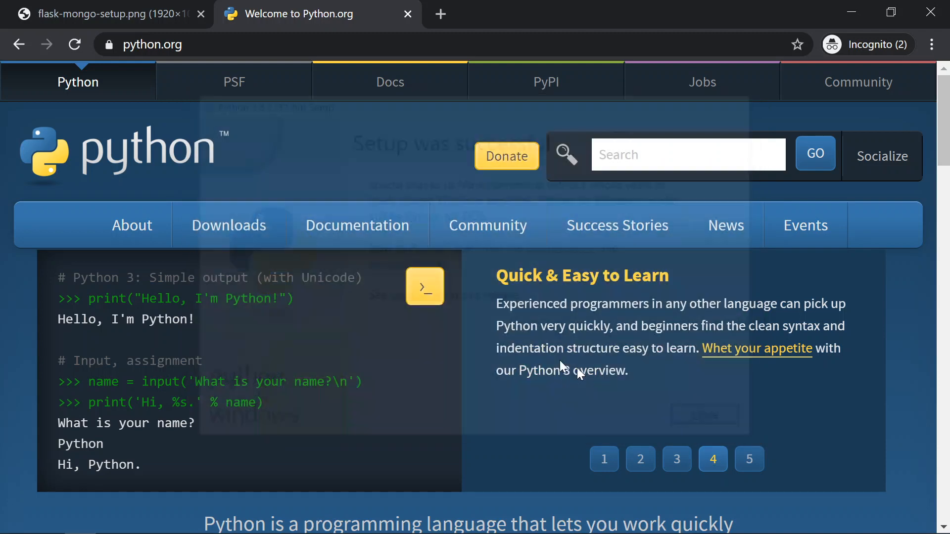
key(alt+Tab)
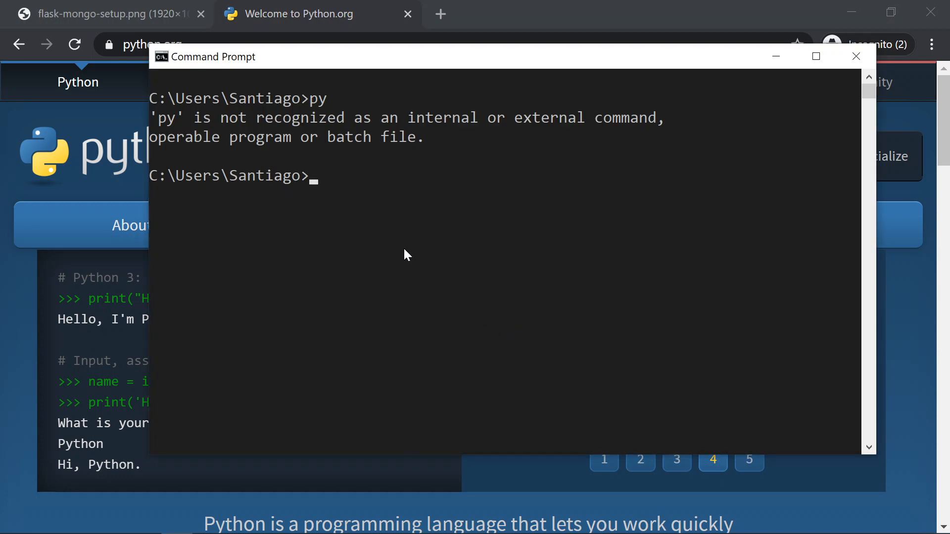
click(403, 248)
text(py)
key(Return)
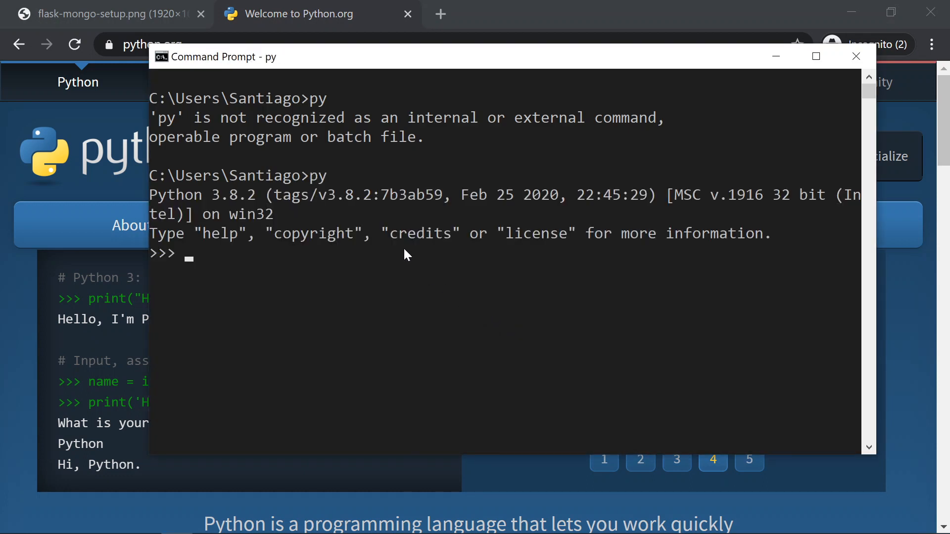
drag(150, 195, 252, 198)
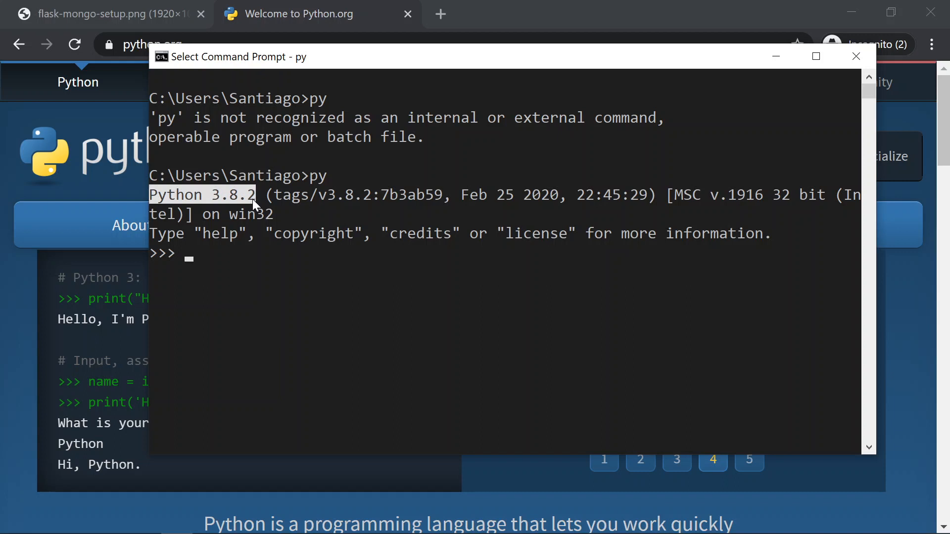
Step: Exit the interpreter with exit(), clear the console with cls, and return to python.org
click(254, 272)
text(exit)
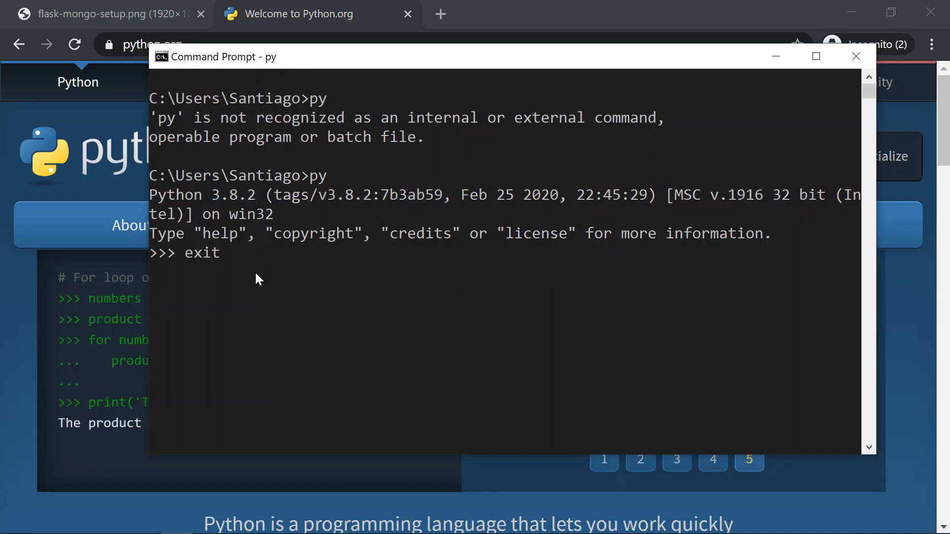
text(())
key(Return)
text(cls)
key(Return)
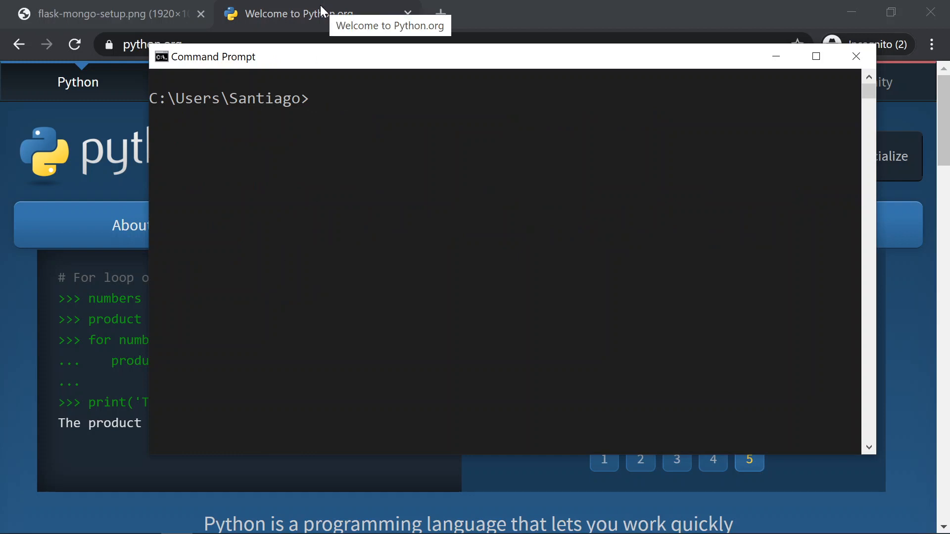
click(336, 8)
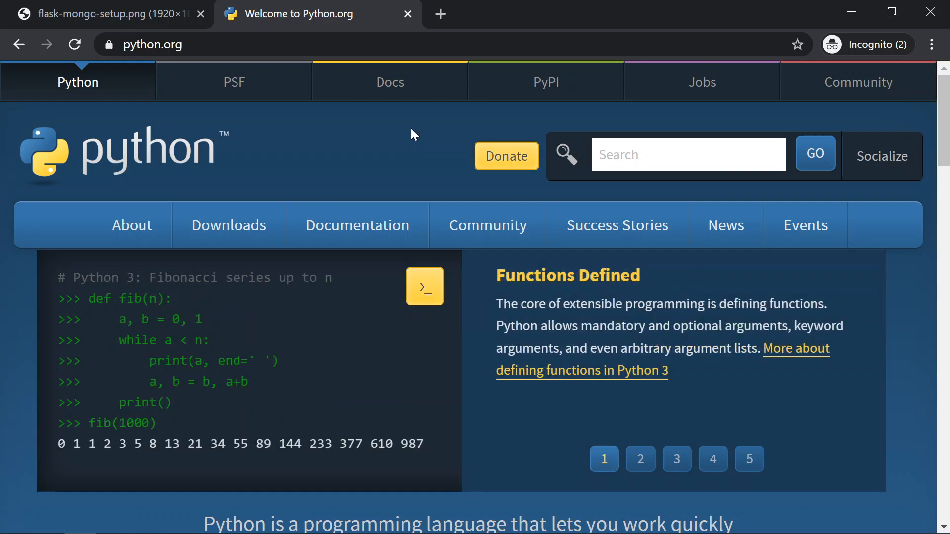
Step: In File Explorer, create a new folder named data on the Windows (C:) drive
key(super+e)
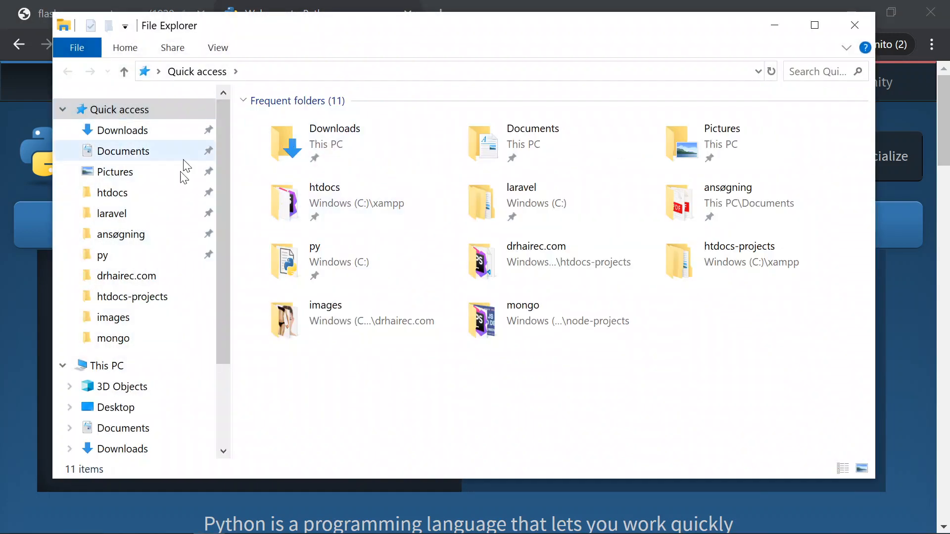
click(106, 366)
double_click(310, 352)
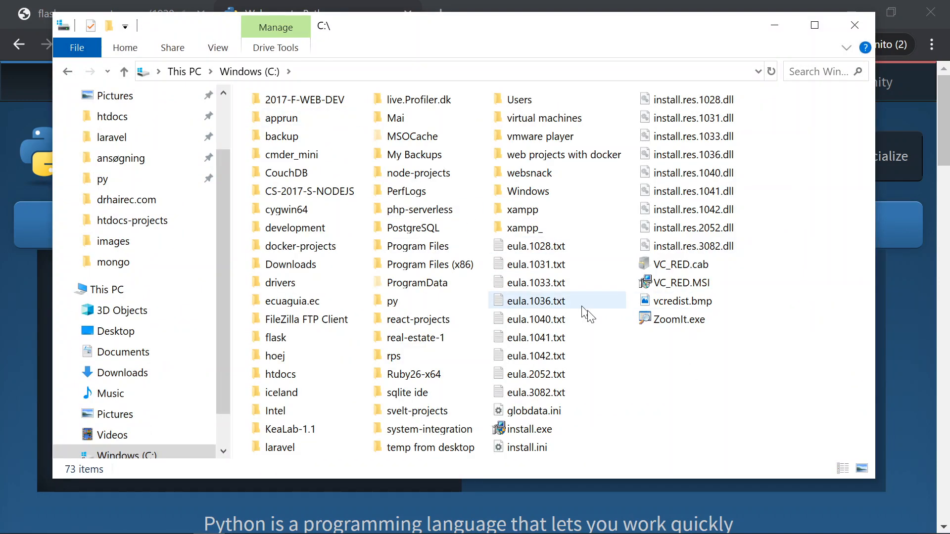
right_click(636, 375)
mouse_move(672, 330)
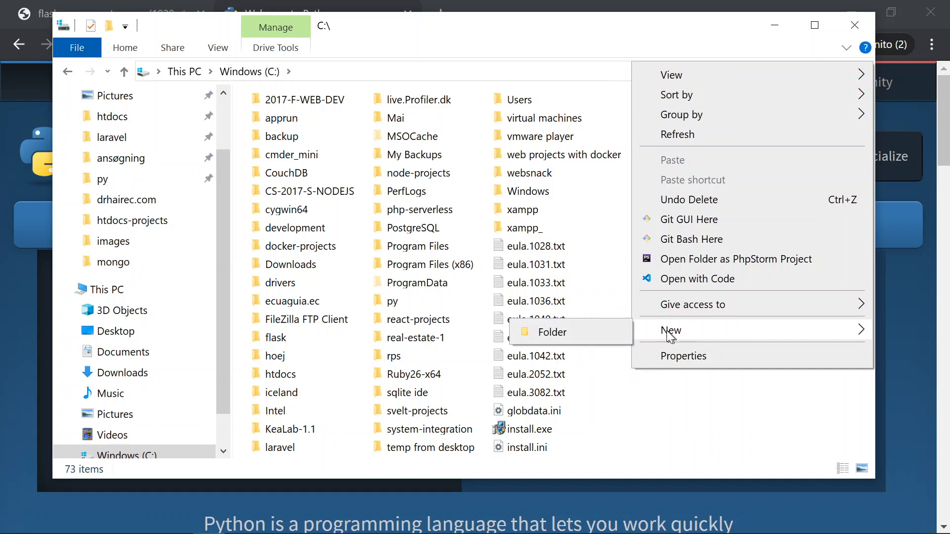
click(589, 334)
text(da)
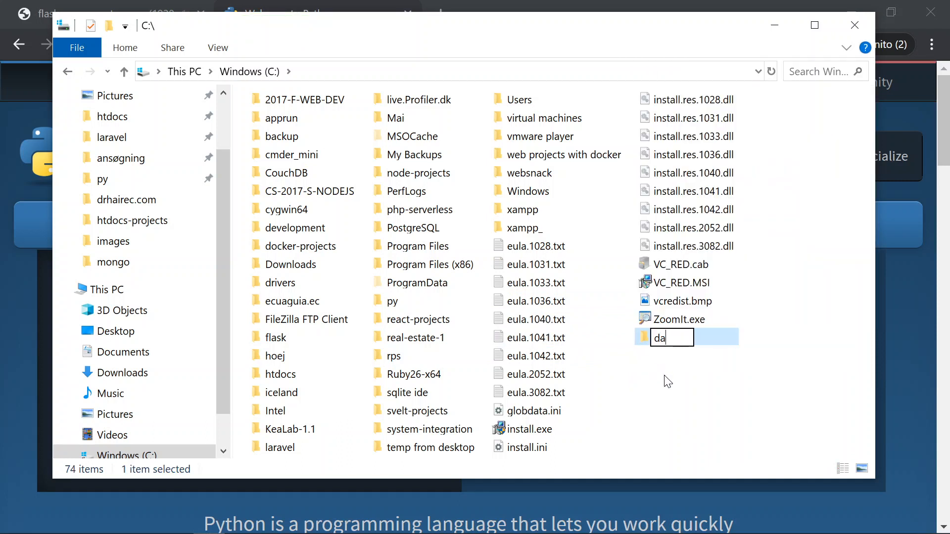
text(ta)
key(Return)
Step: Inside C:\data create a folder named db and open it to confirm it is empty
double_click(670, 342)
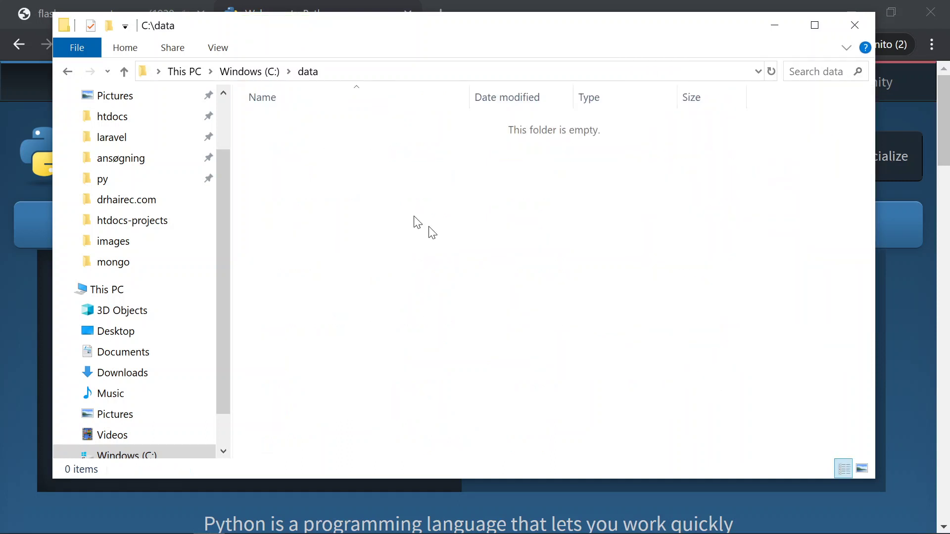
right_click(294, 158)
mouse_move(333, 452)
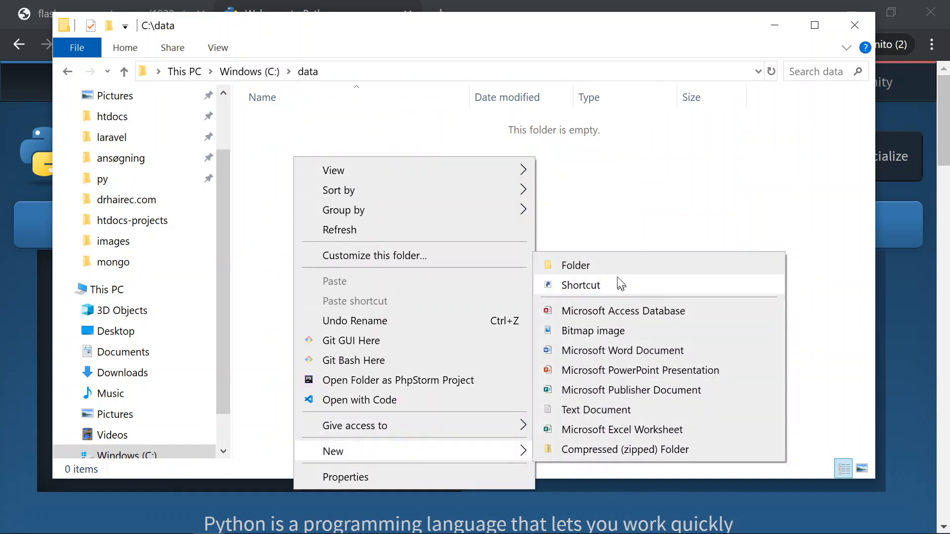
click(577, 264)
text(db)
key(Return)
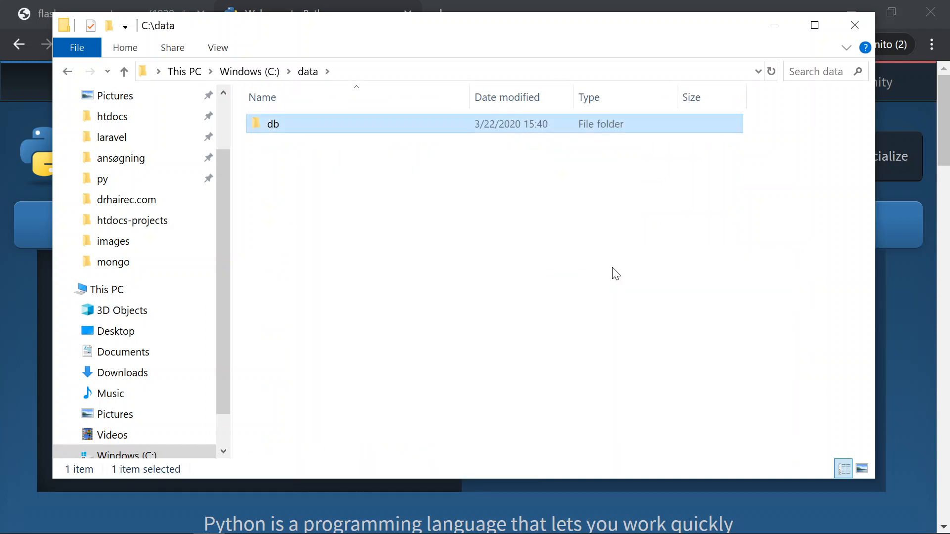
click(315, 227)
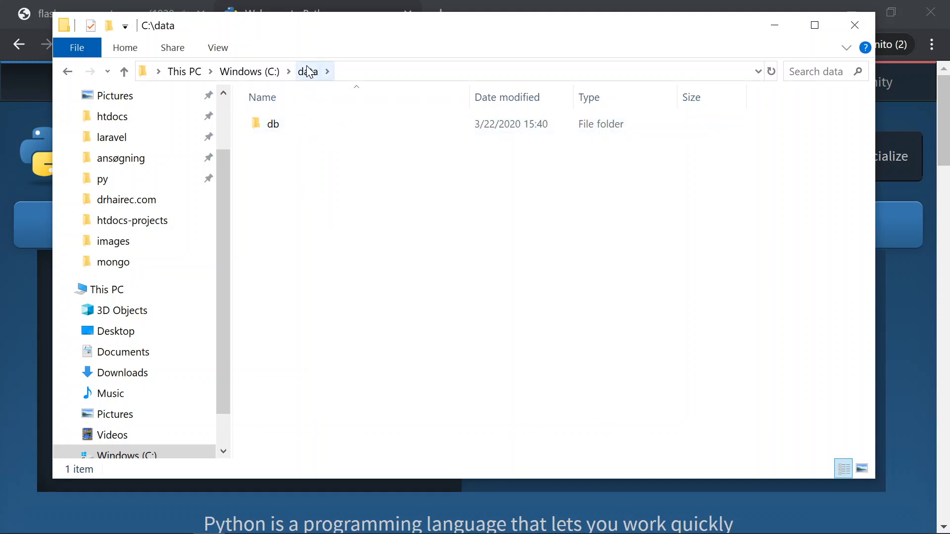
double_click(274, 125)
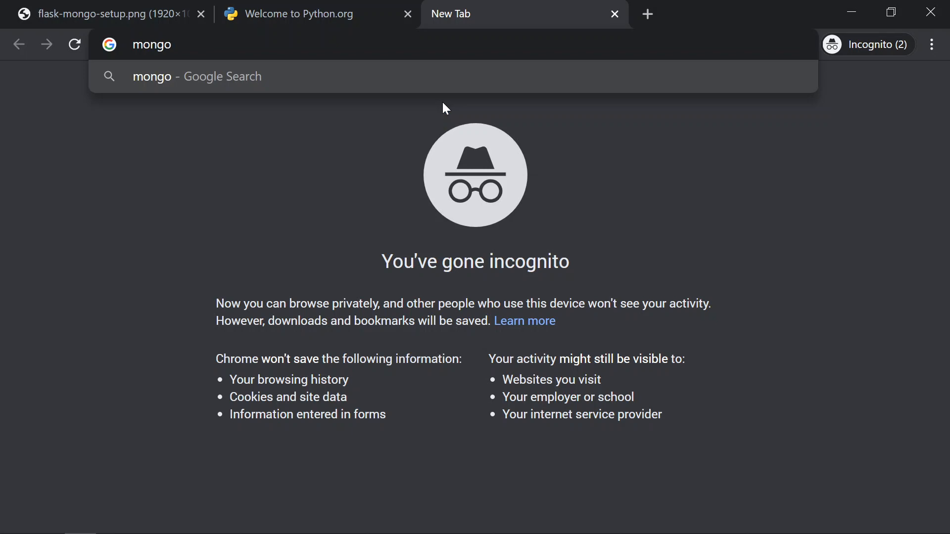
Step: Launch Task Manager from the taskbar, show Services and jump to entries starting with M
right_click(405, 527)
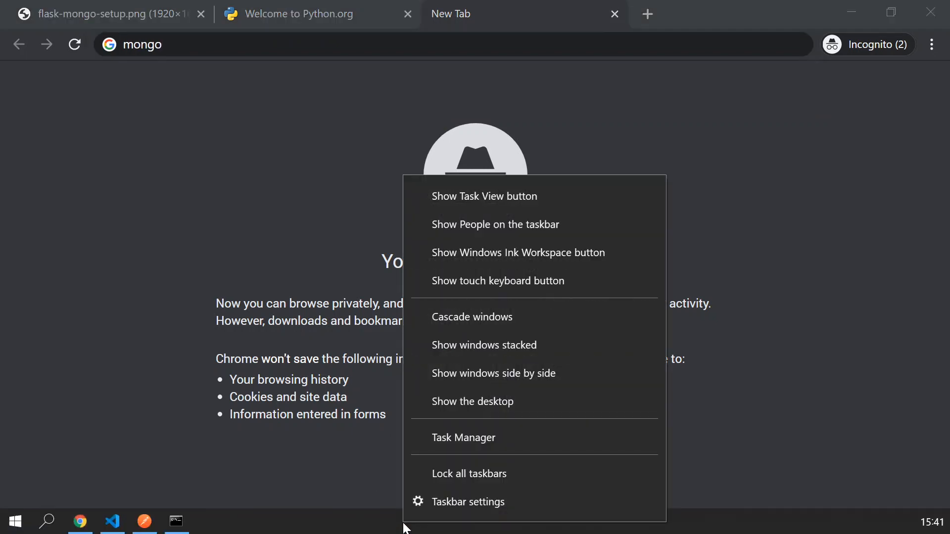
right_click(369, 522)
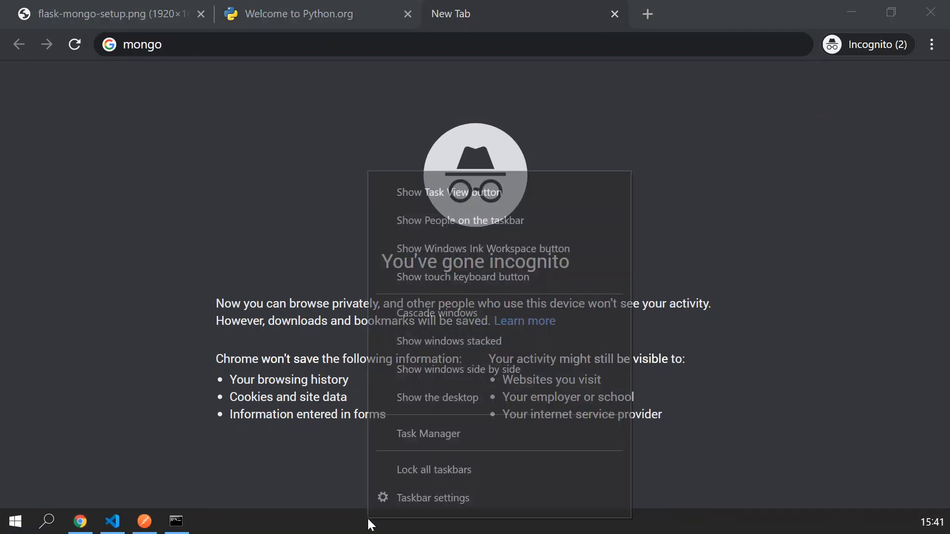
click(423, 433)
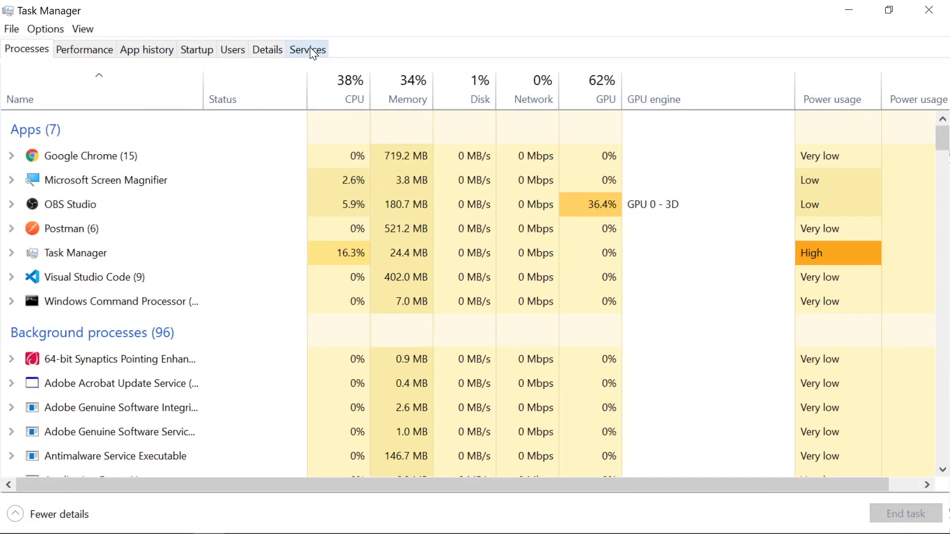
click(310, 49)
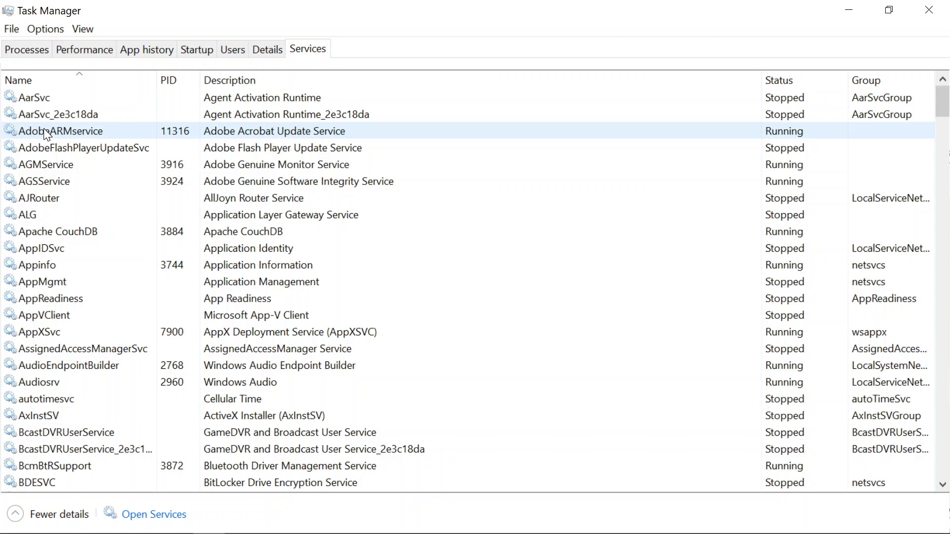
click(44, 131)
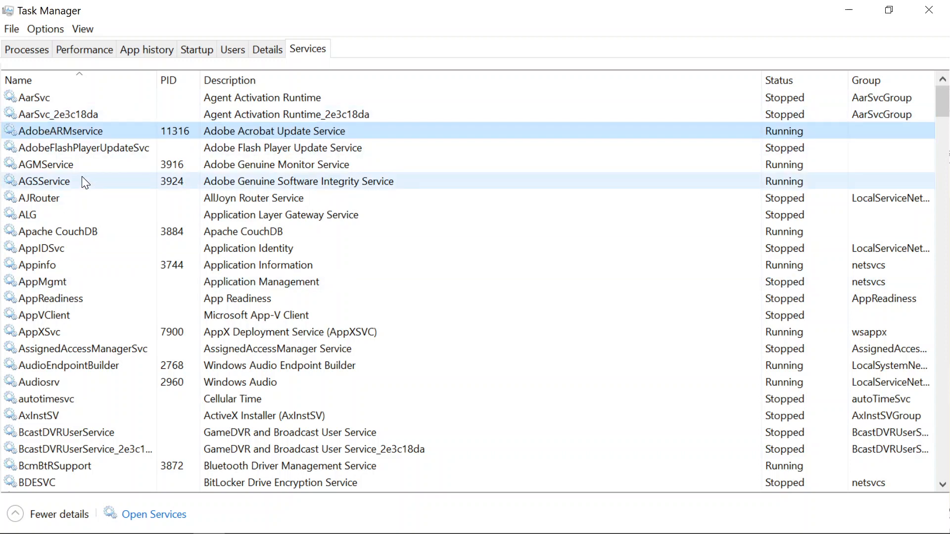
key(m)
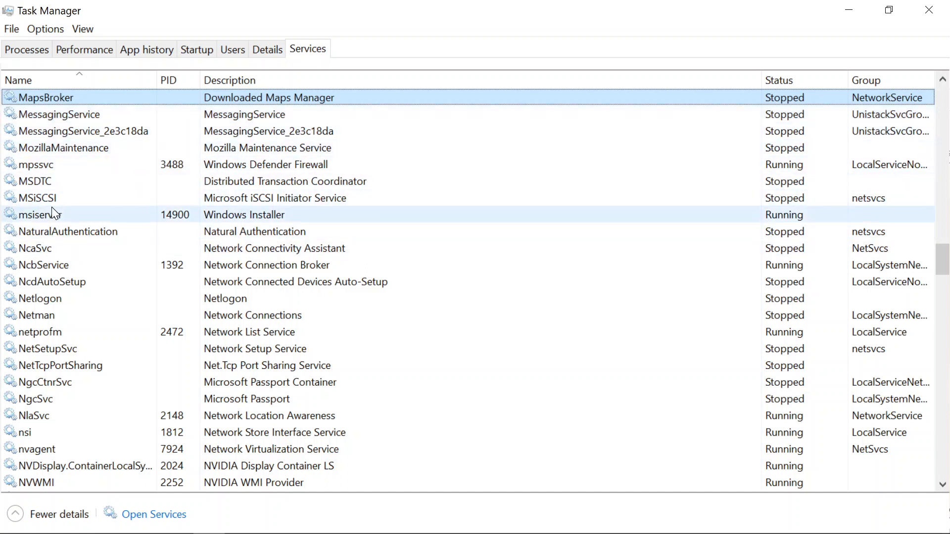
Step: Minimize Task Manager, search Google for mongodb and open the MongoDB site result
click(852, 14)
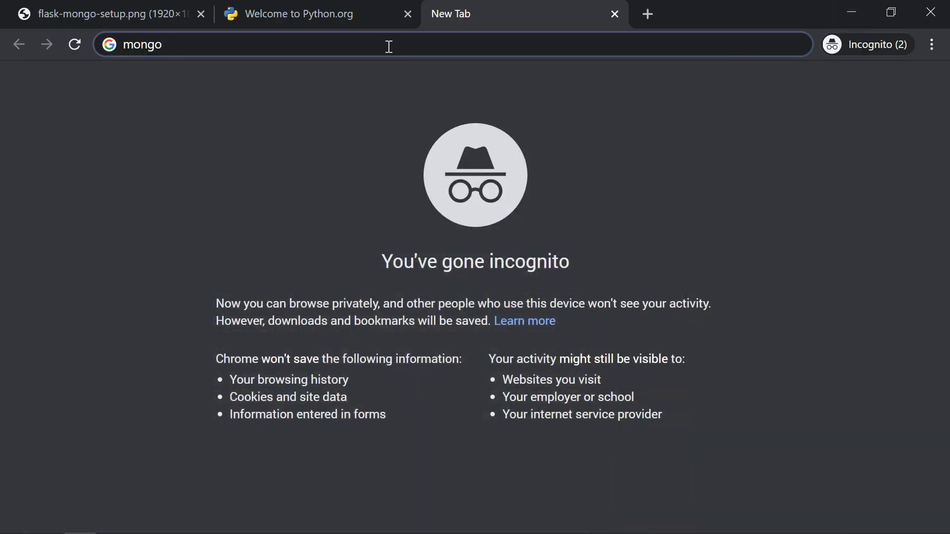
text(db)
key(Return)
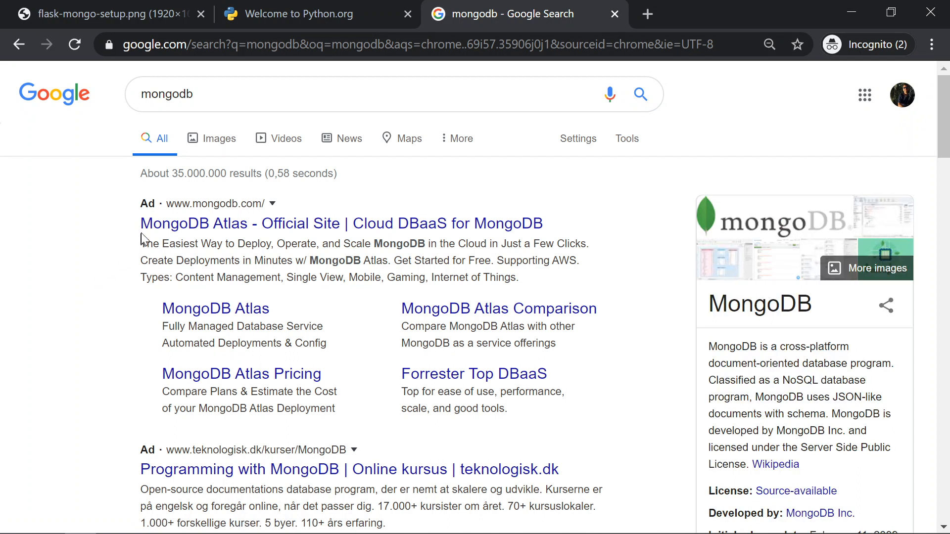
click(151, 220)
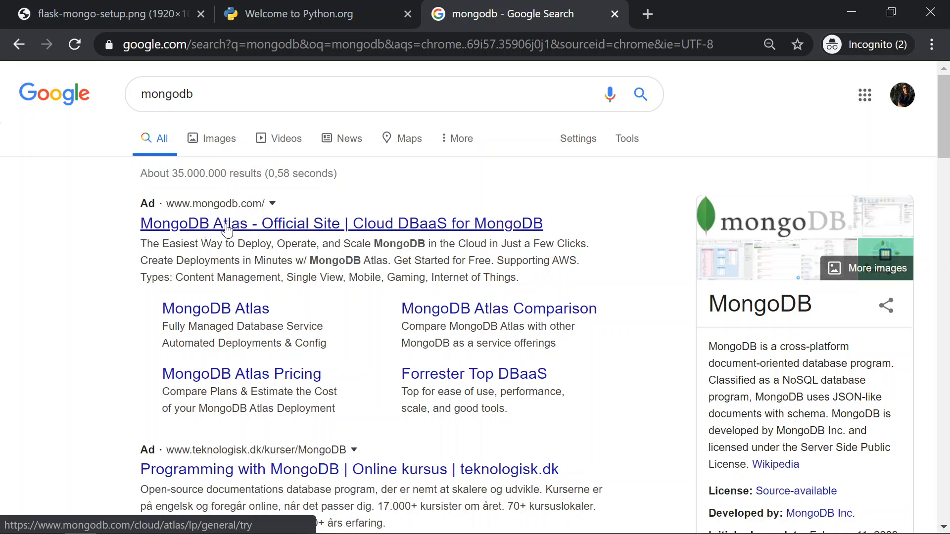
scroll(239, 227, down, 2)
scroll(223, 223, down, 3)
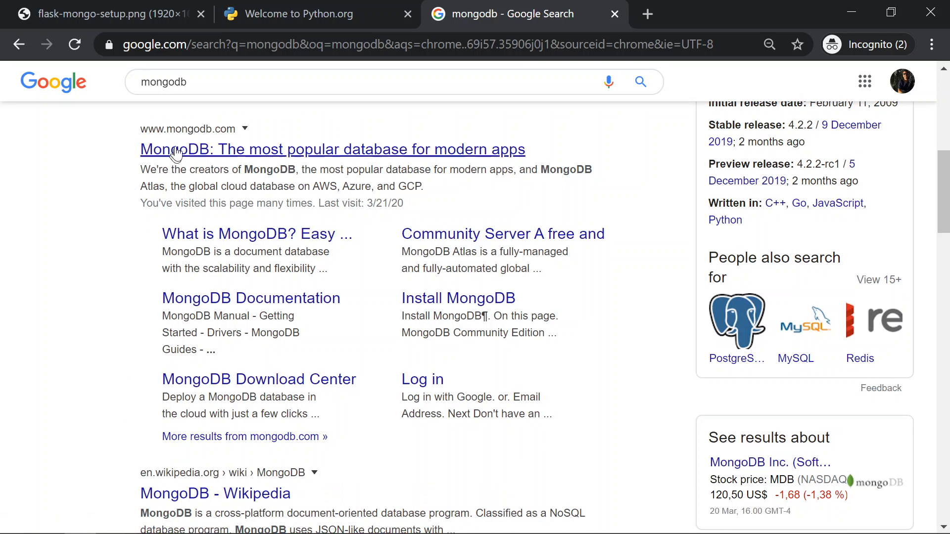
Step: On mongodb.com's Community Server page choose Windows x64 and download the 4.2.3 MSI
click(192, 153)
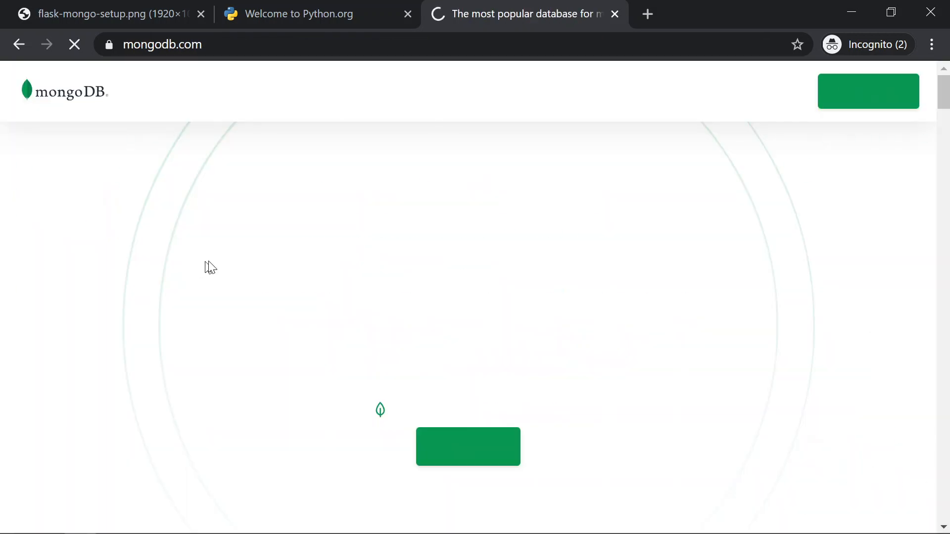
mouse_move(220, 90)
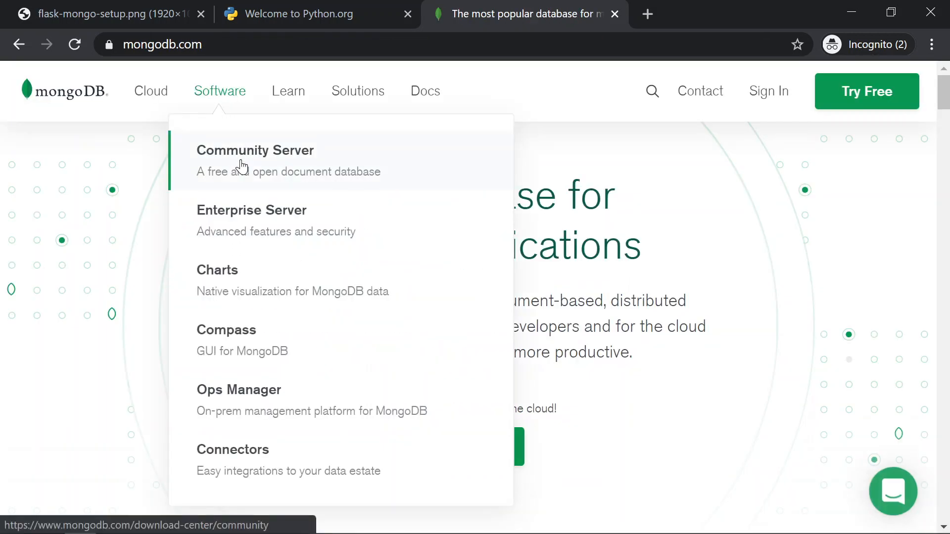
click(242, 162)
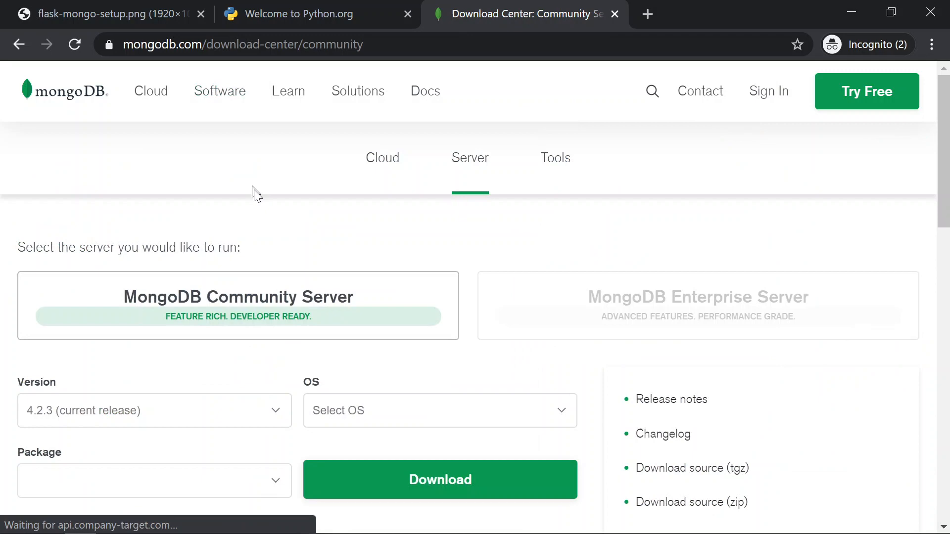
scroll(275, 276, down, 3)
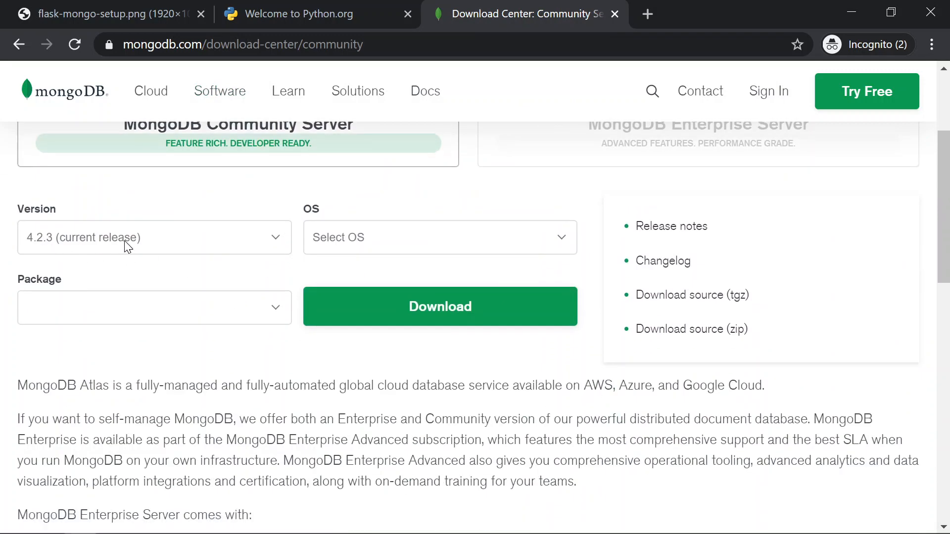
click(349, 238)
click(347, 289)
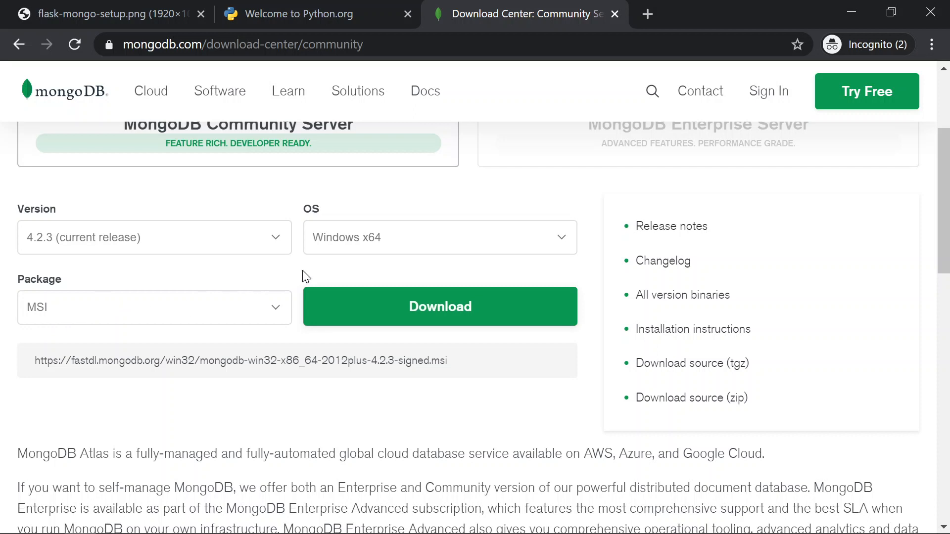
click(432, 316)
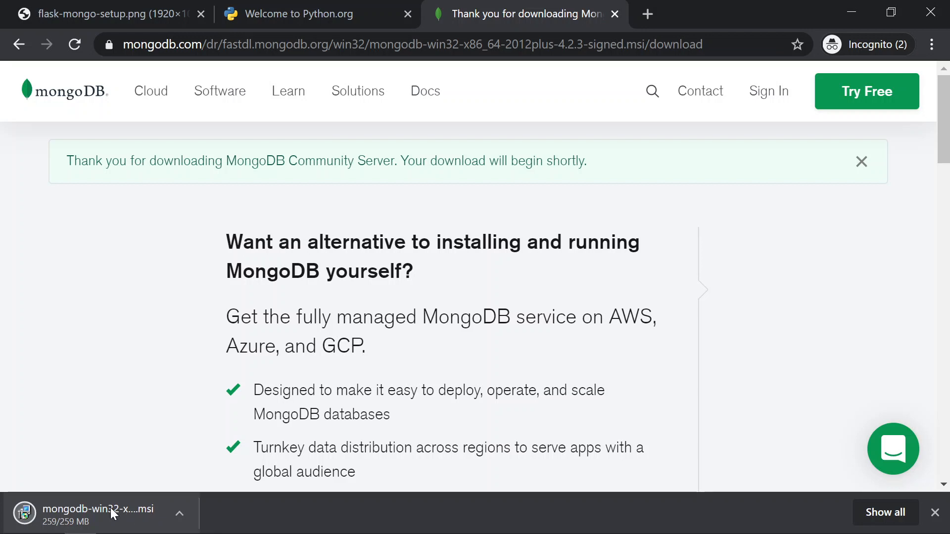
Step: Launch the MongoDB installer, pass the welcome page and accept the license agreement
click(68, 515)
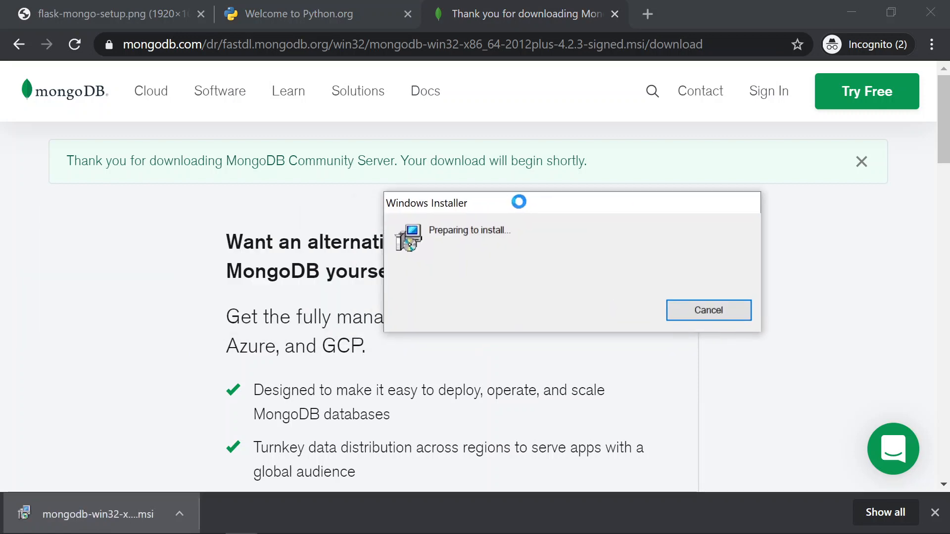
drag(519, 202, 400, 147)
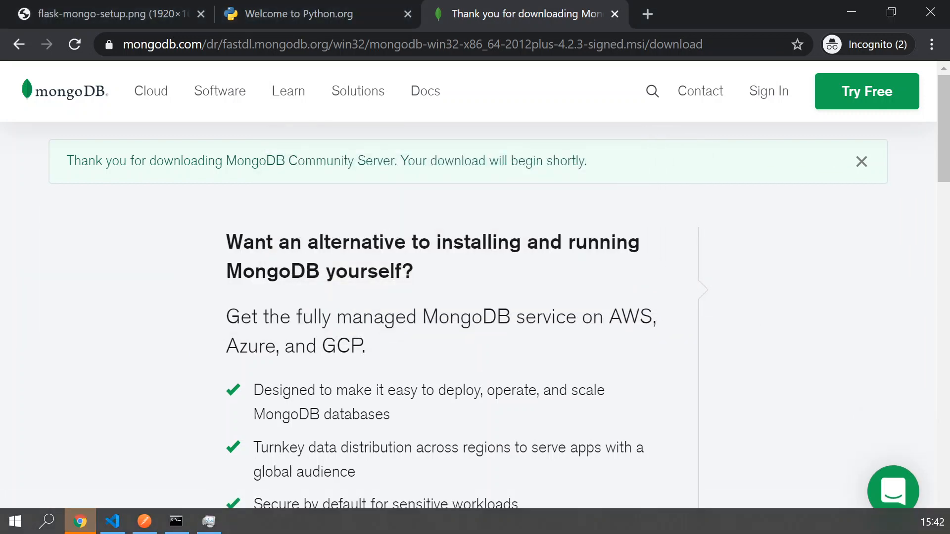
drag(520, 82, 502, 76)
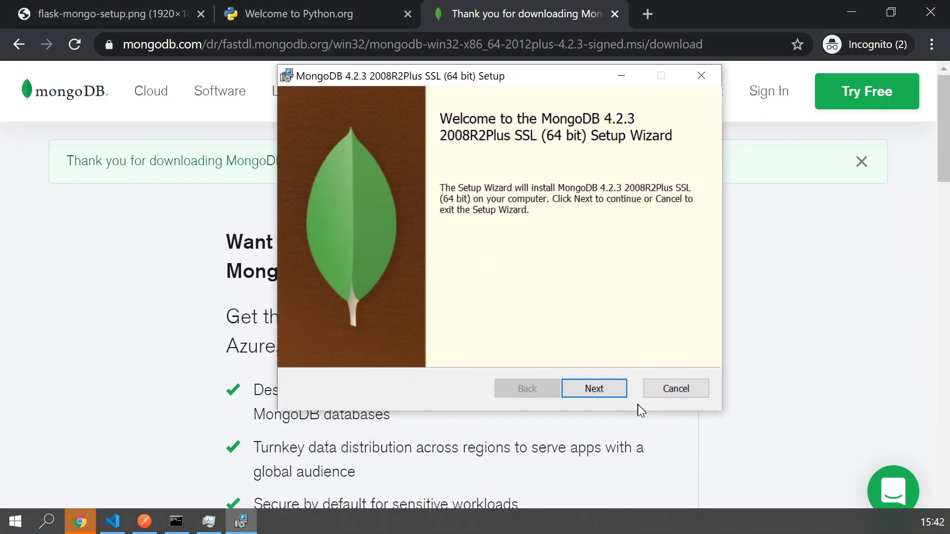
click(593, 389)
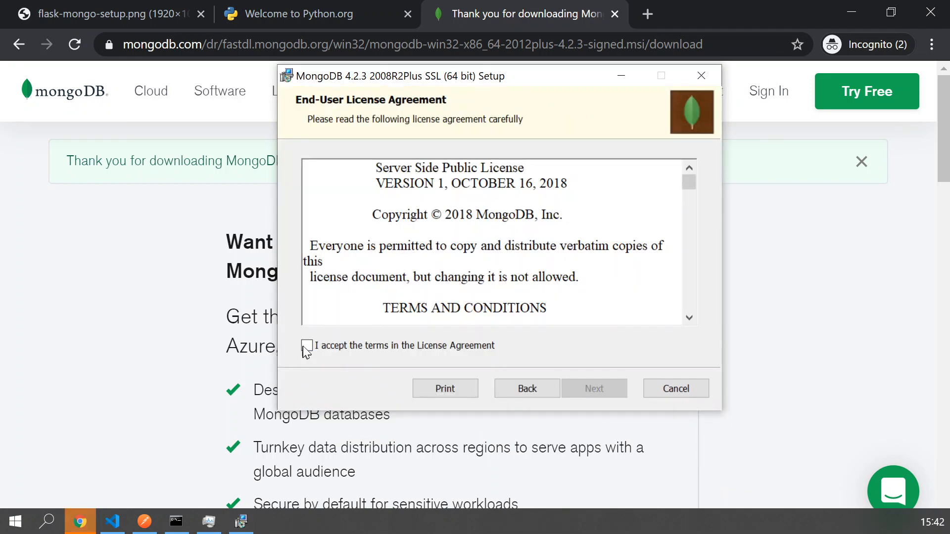
click(307, 346)
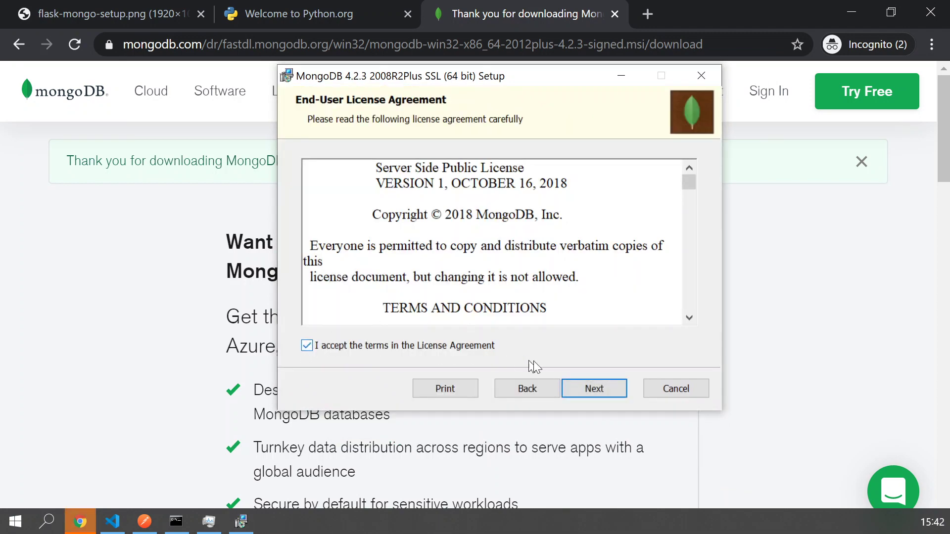
click(604, 390)
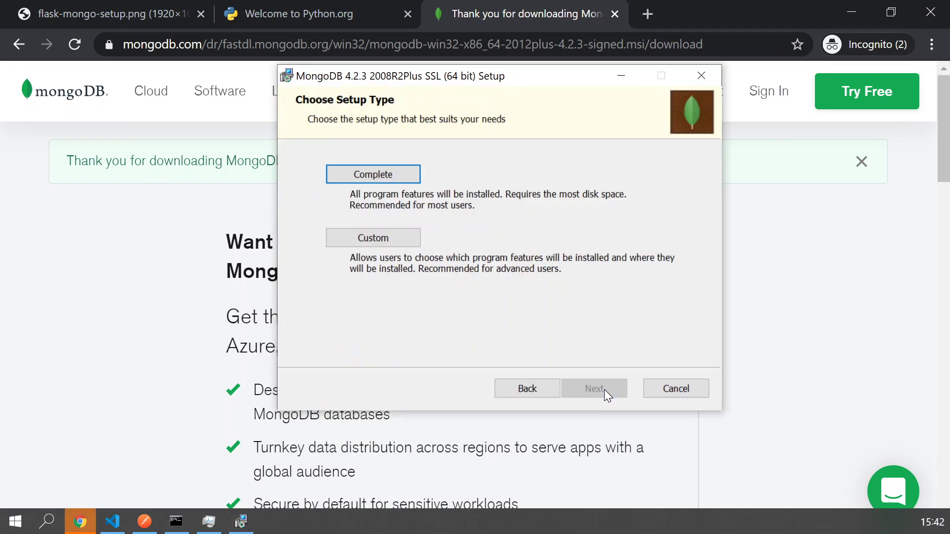
Step: Choose the Complete installation and keep MongoD installed as a service
click(380, 172)
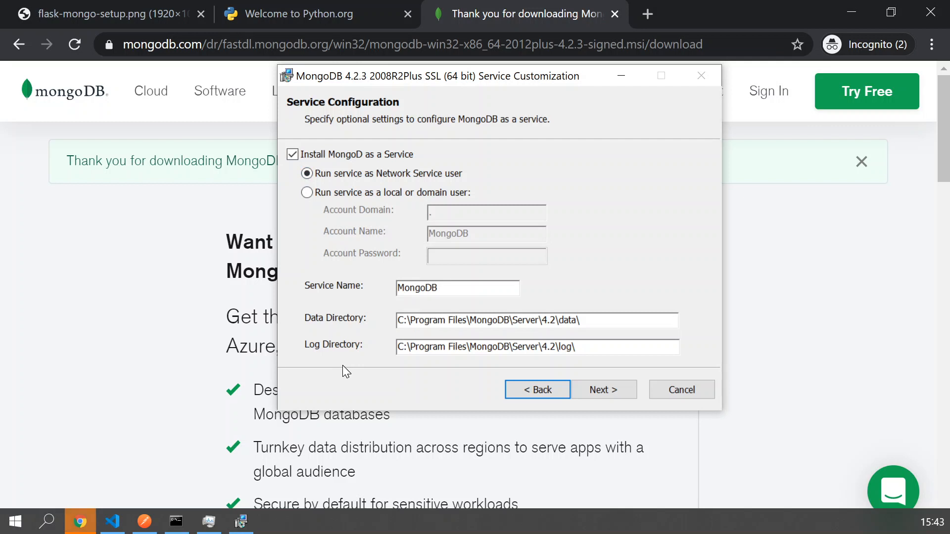
click(603, 389)
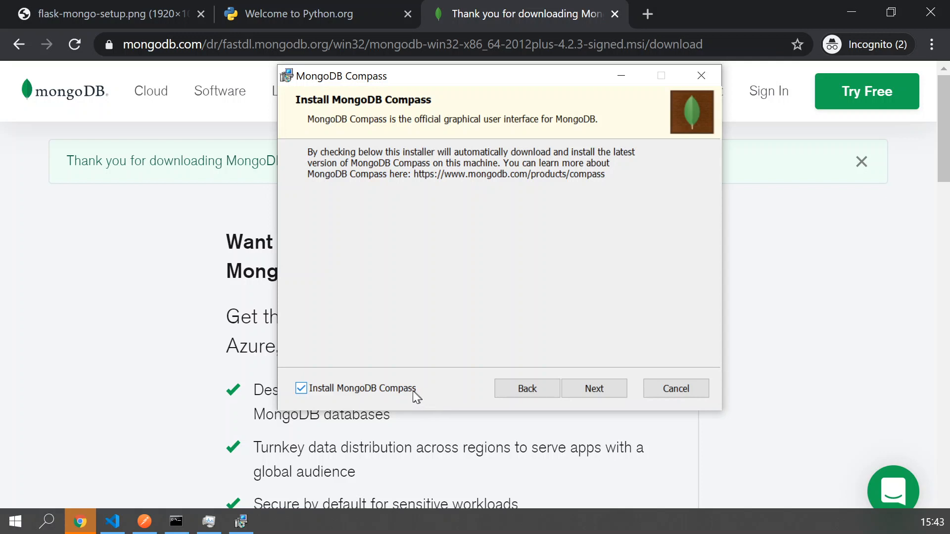
Step: Keep MongoDB Compass selected and install MongoDB 4.2.3, letting Compass launch
click(600, 390)
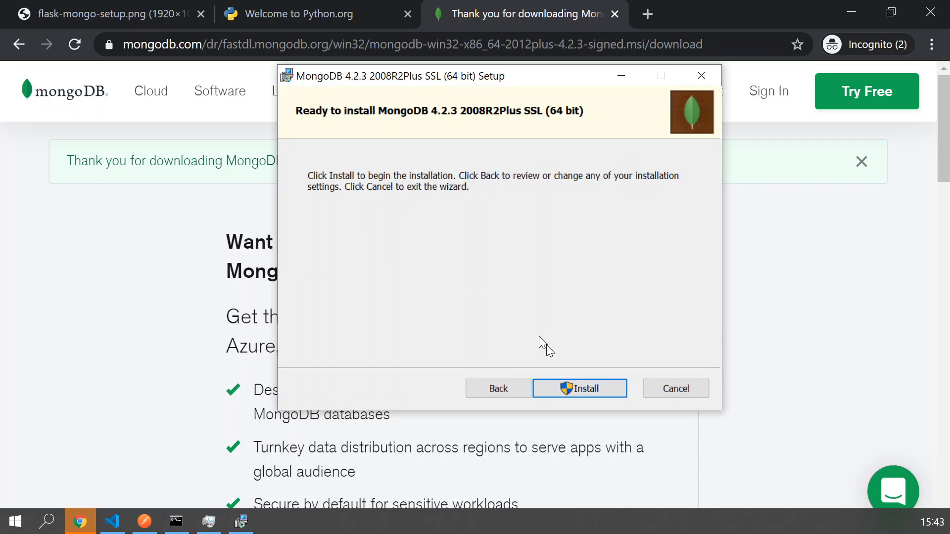
click(587, 388)
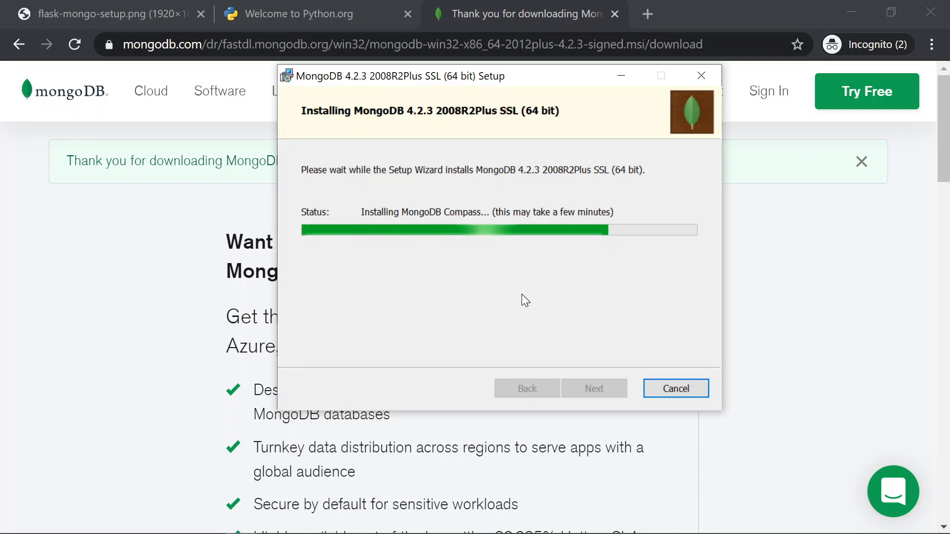
drag(479, 82, 464, 73)
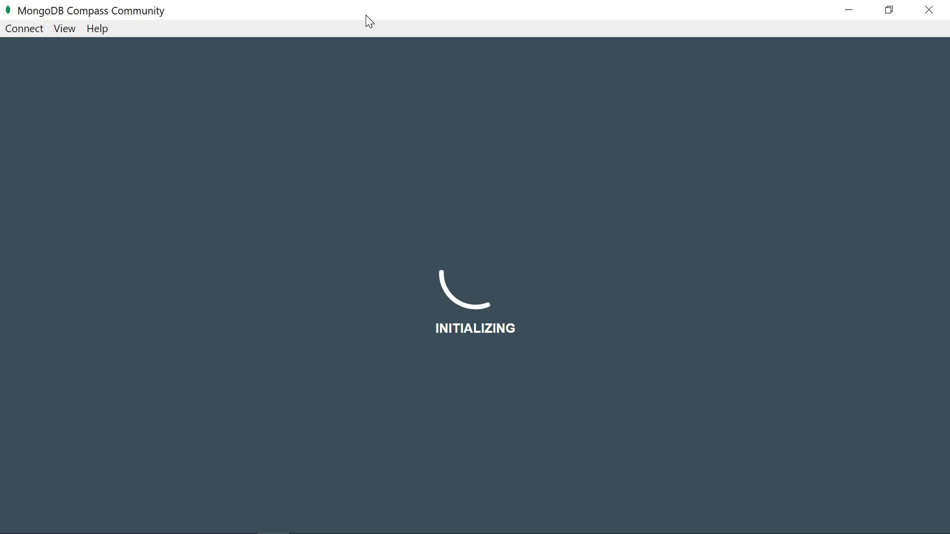
Step: Finish the MongoDB setup wizard and maximize Compass on its New Connection screen
mouse_move(366, 11)
mouse_down()
mouse_move(441, 232)
mouse_move(399, 173)
mouse_up()
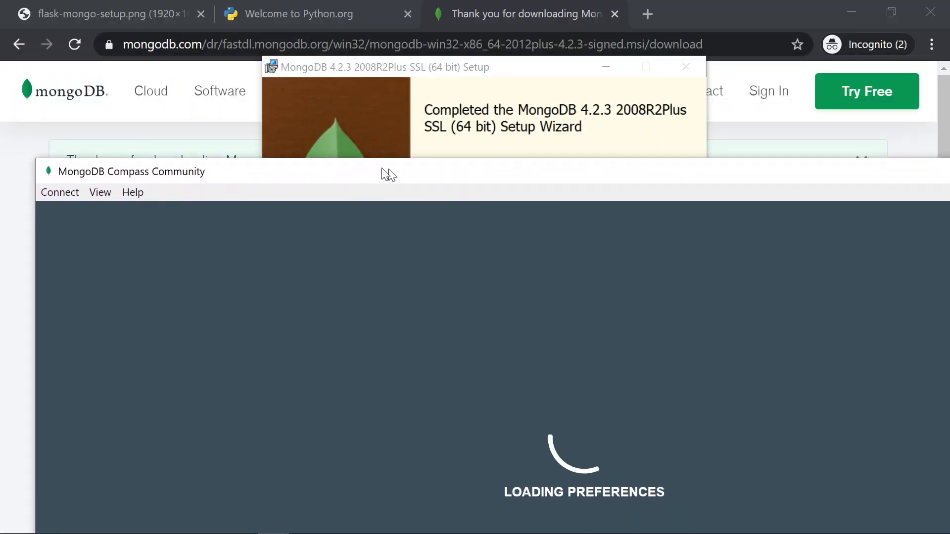
click(380, 77)
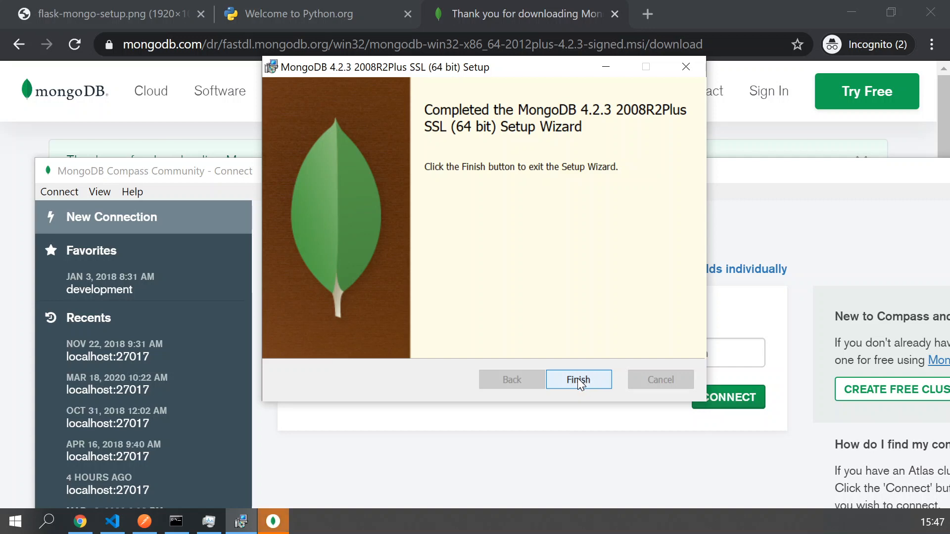
click(577, 378)
double_click(553, 172)
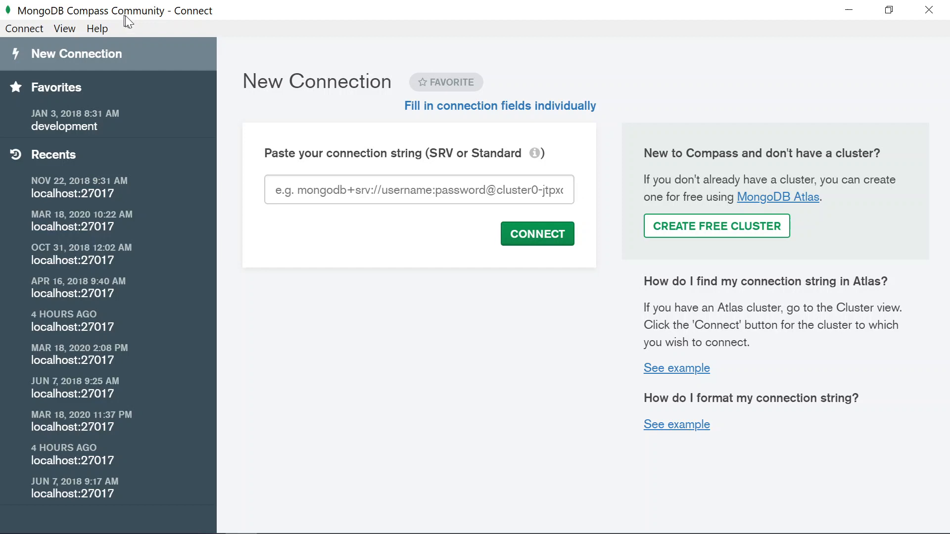
click(15, 522)
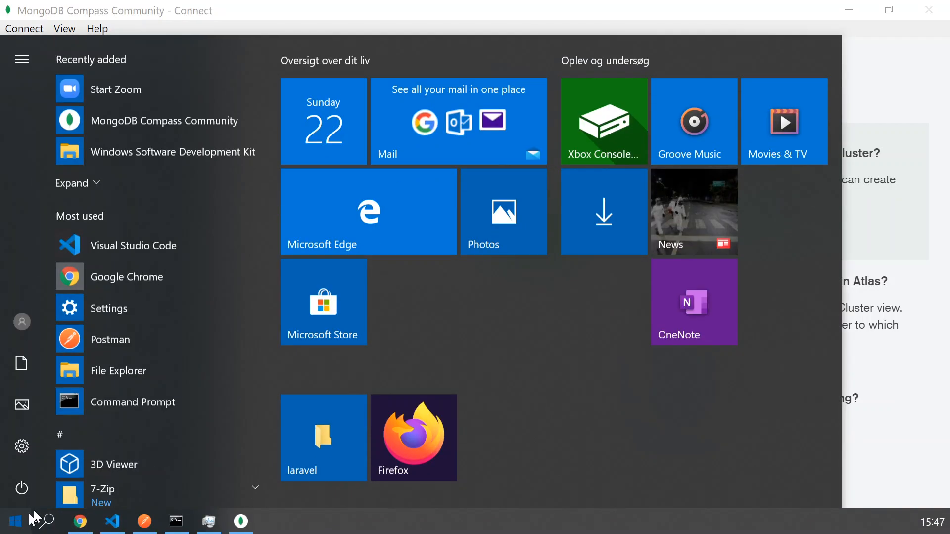
click(109, 468)
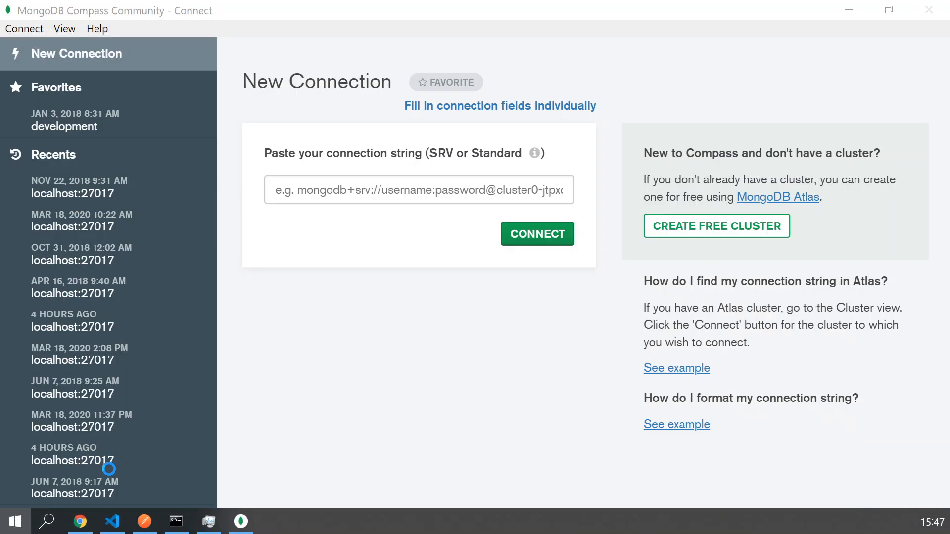
text(compas)
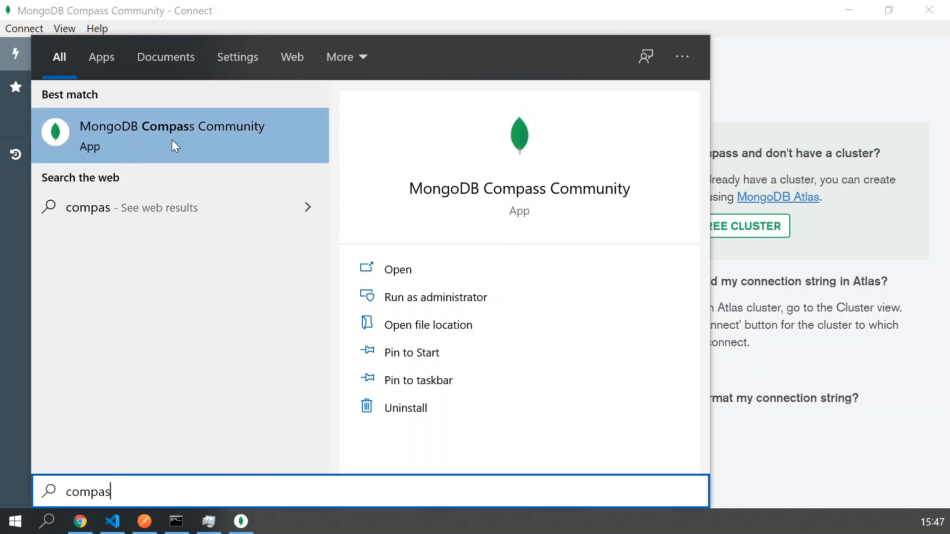
click(145, 127)
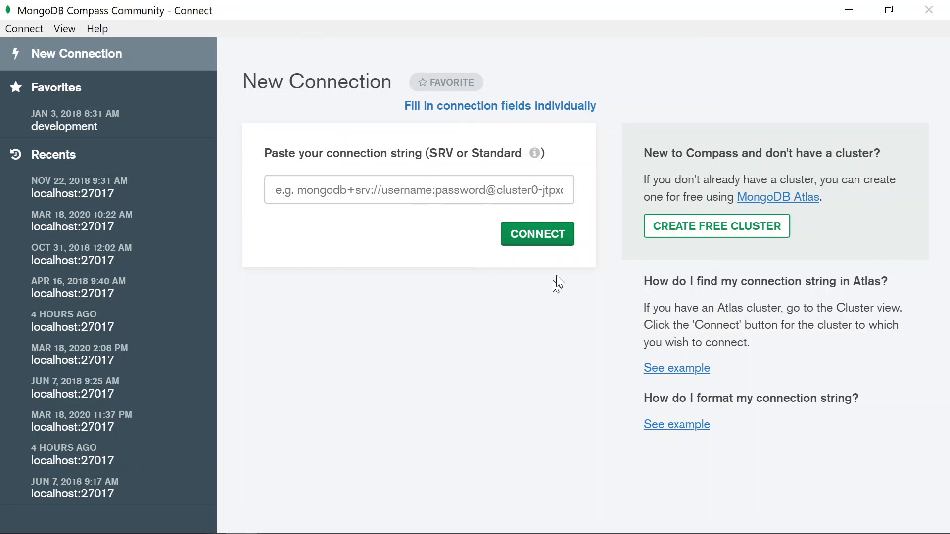
Step: Connect with the empty connection string to localhost:27017, listing admin, config and local databases
click(537, 236)
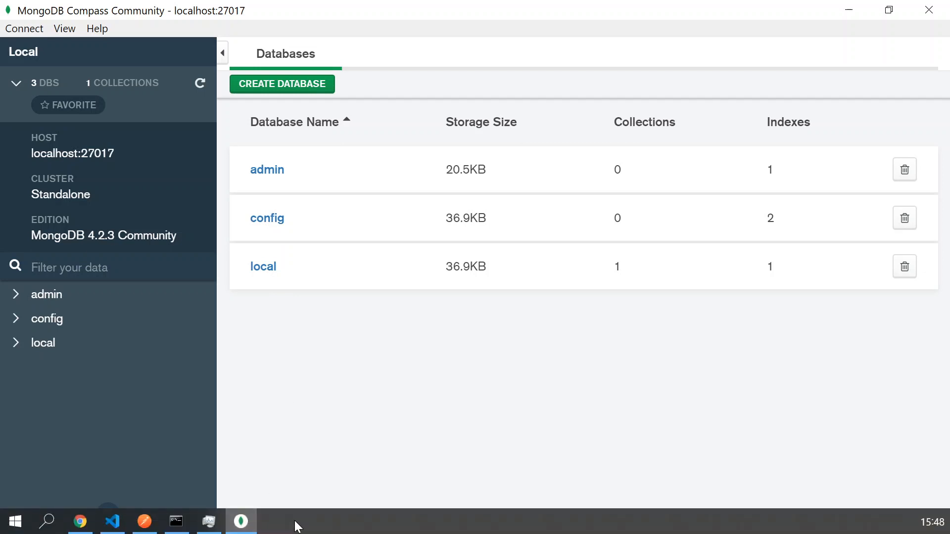
right_click(293, 525)
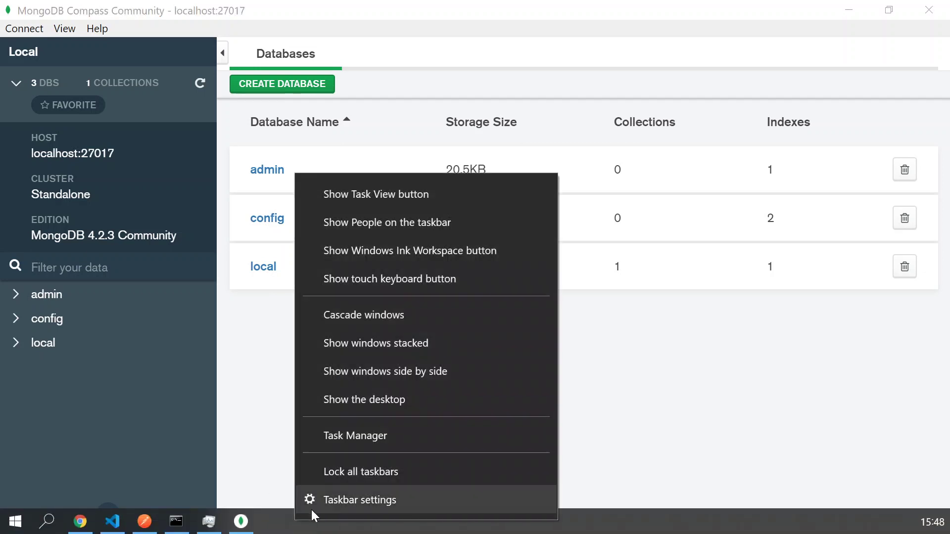
click(340, 435)
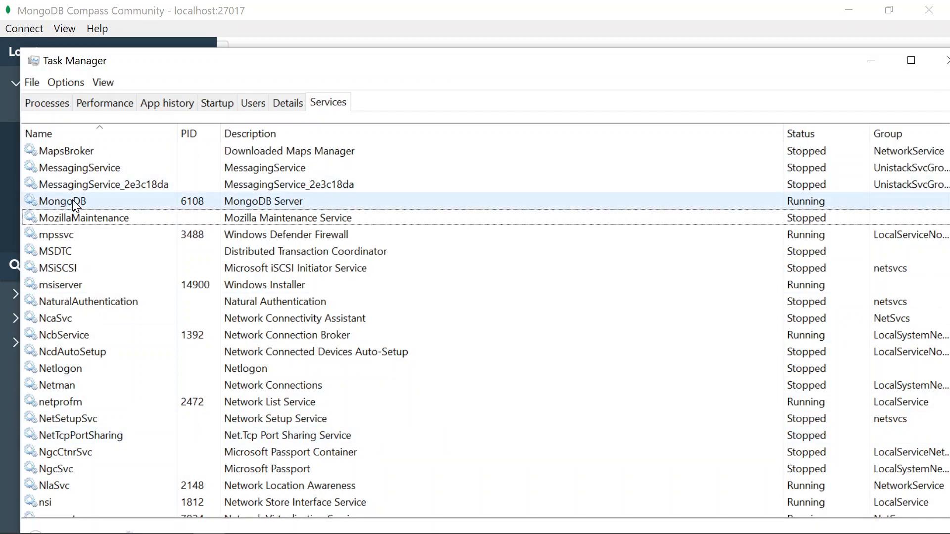
click(72, 200)
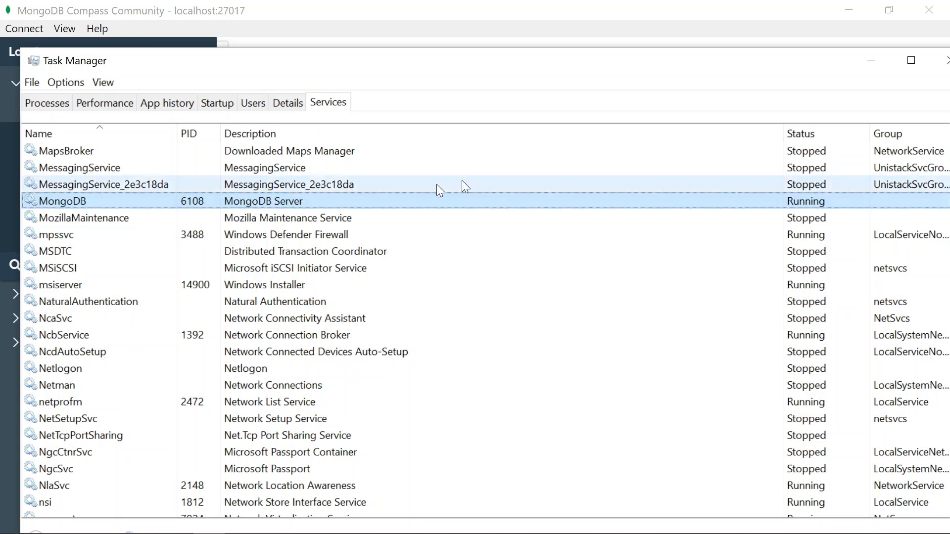
drag(800, 64, 764, 53)
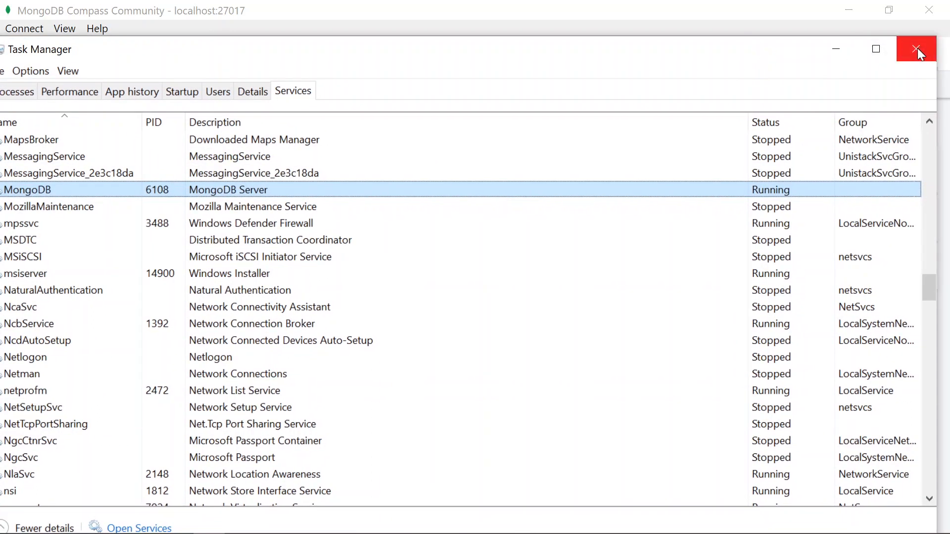
click(916, 49)
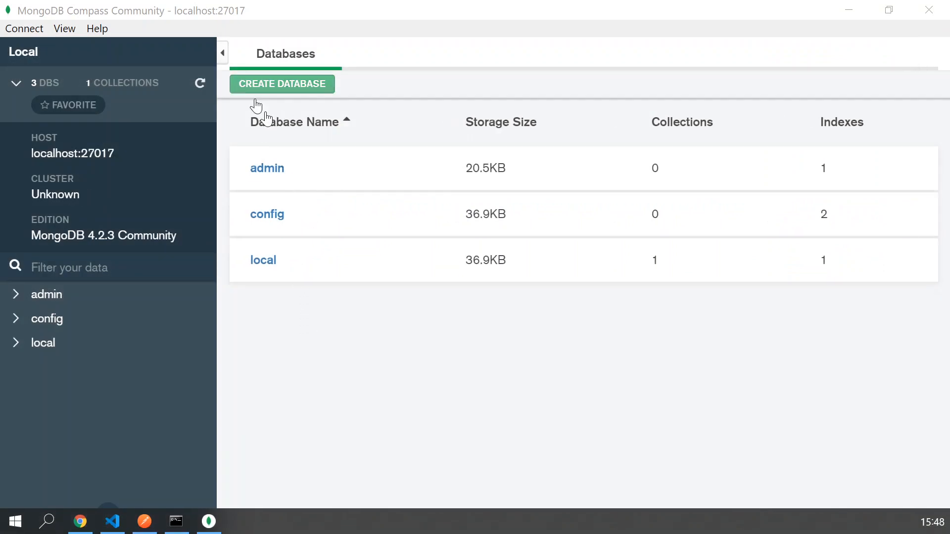
click(851, 15)
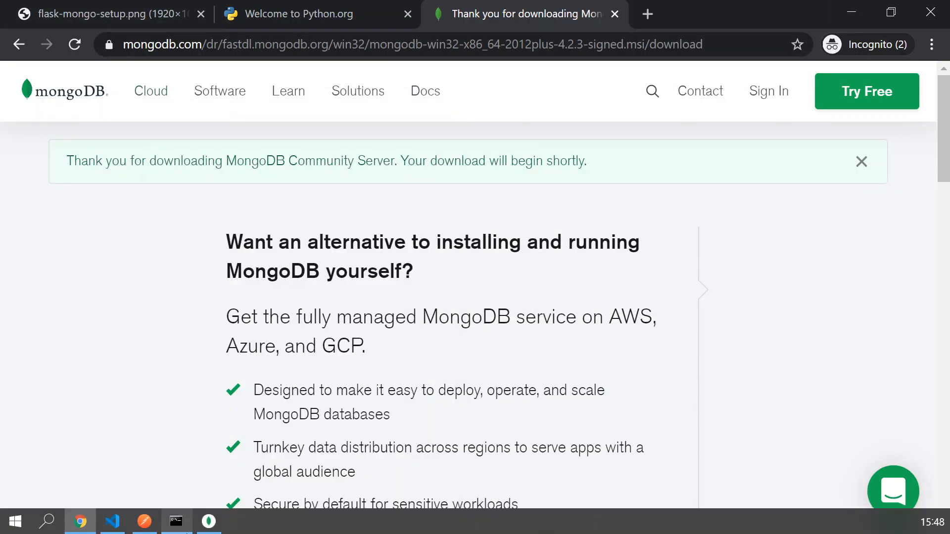
click(175, 522)
drag(384, 63, 451, 23)
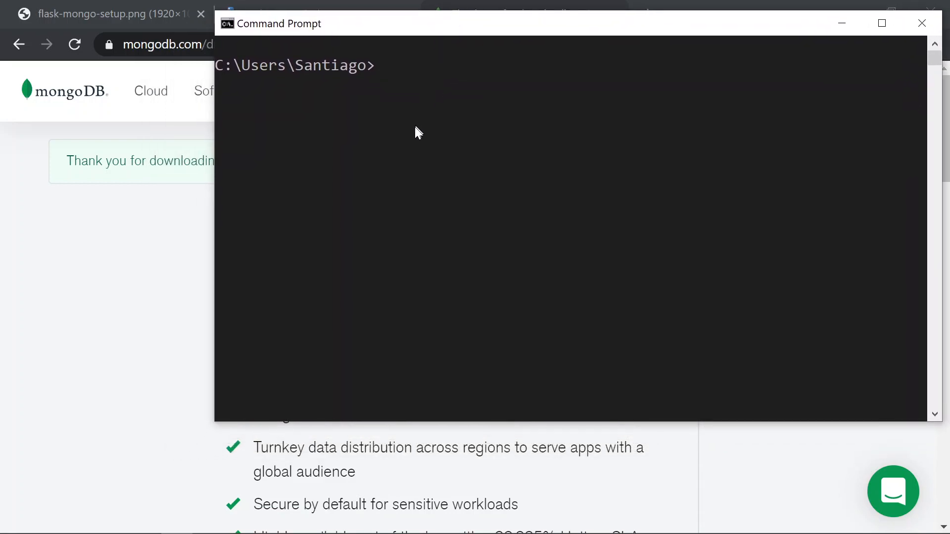